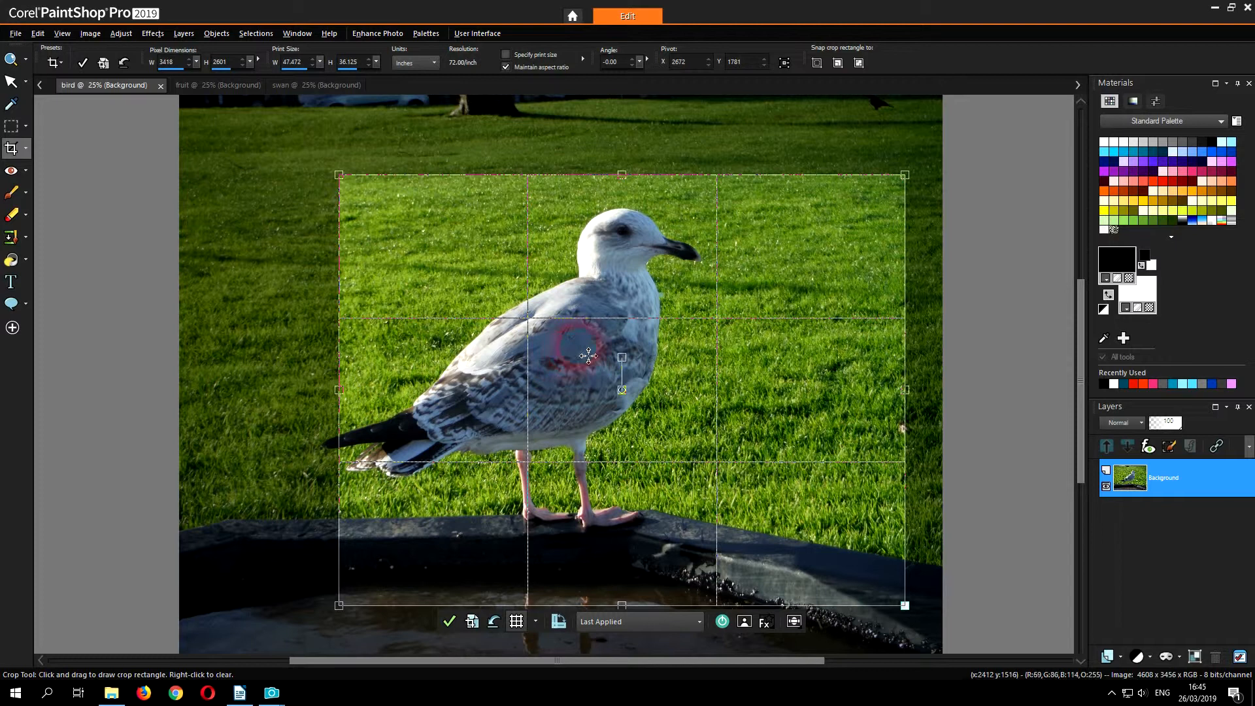
- Crop the bird photo closely around the gull to about 3137 x 2387 pixels, keeping grass and ledge around it
{"action": "mouse_move", "coordinate": [576, 360]}
{"action": "left_mouse_down"}
{"action": "mouse_move", "coordinate": [502, 358]}
{"action": "mouse_move", "coordinate": [503, 342]}
{"action": "left_mouse_up"}
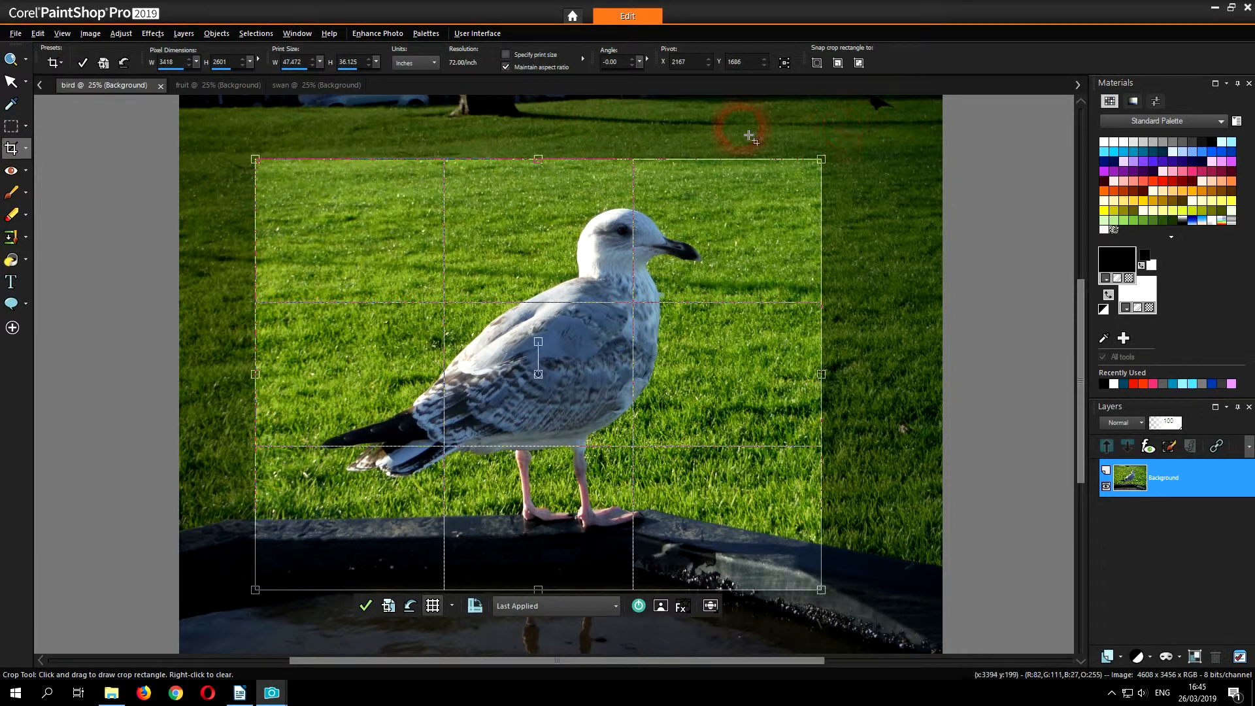
{"action": "left_click_drag", "start_coordinate": [820, 159], "coordinate": [778, 196]}
{"action": "mouse_move", "coordinate": [545, 322]}
{"action": "left_mouse_down"}
{"action": "mouse_move", "coordinate": [579, 304]}
{"action": "mouse_move", "coordinate": [559, 310]}
{"action": "left_mouse_up"}
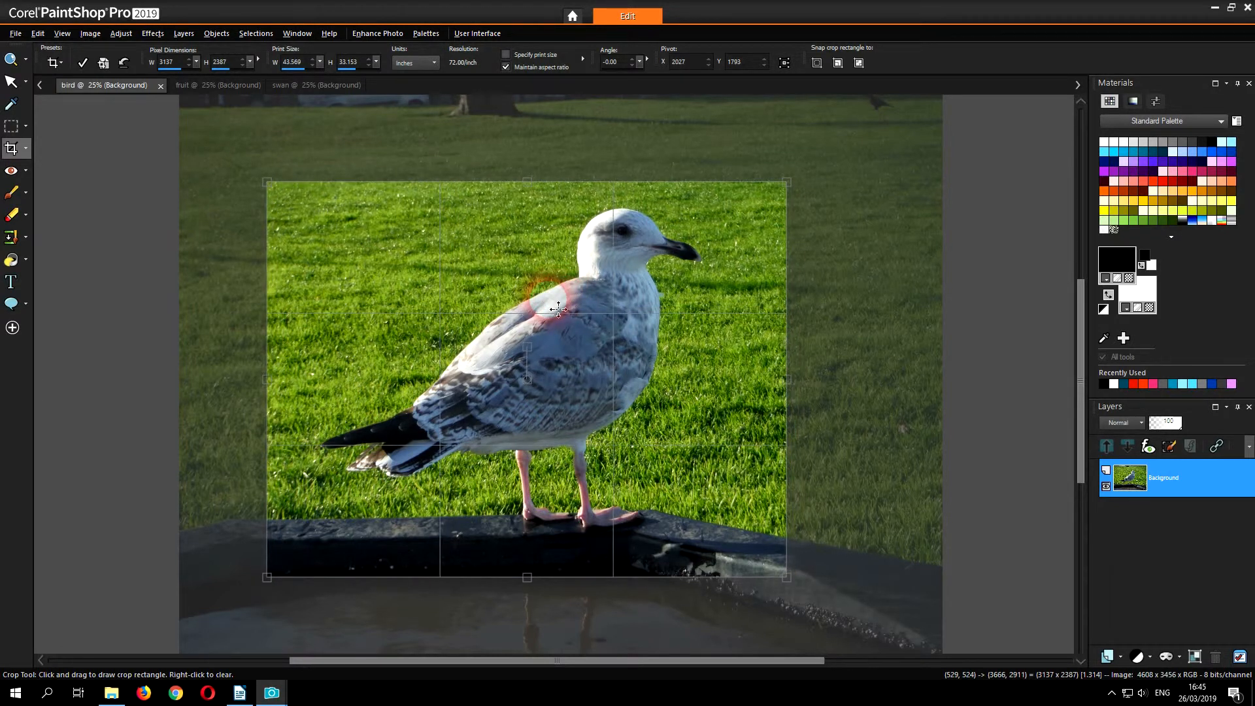
{"action": "left_click_drag", "start_coordinate": [557, 309], "coordinate": [559, 310]}
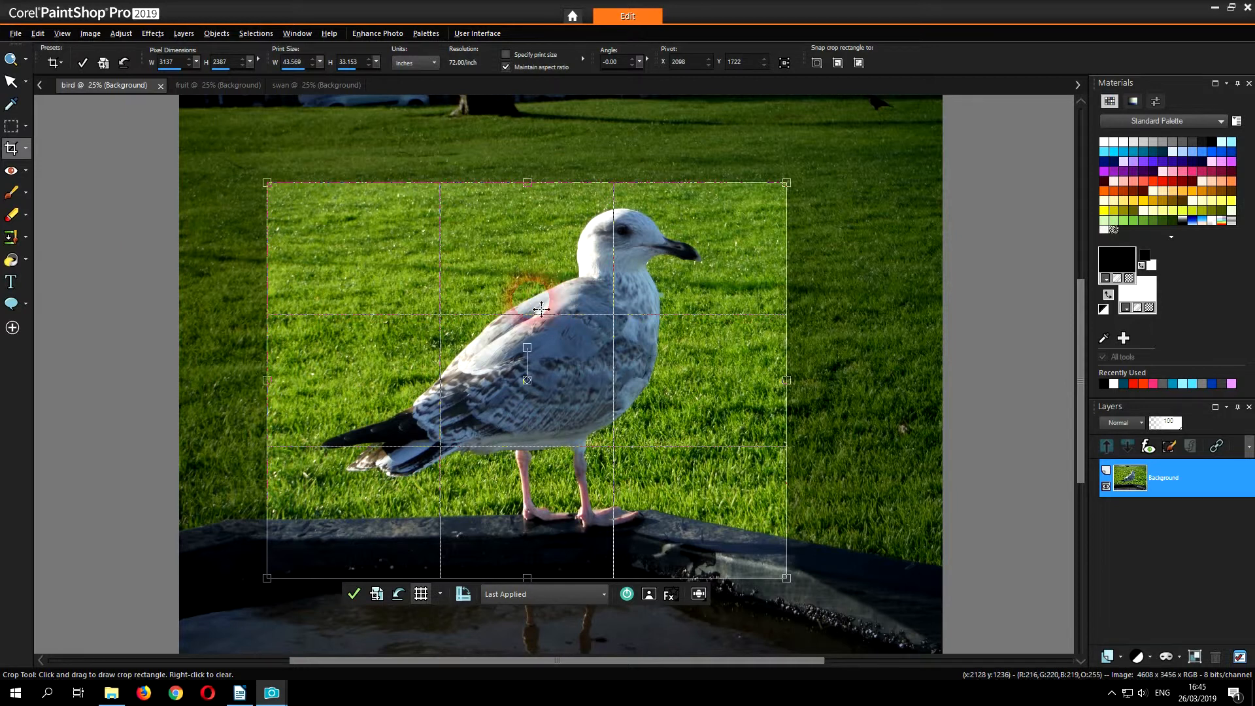
{"action": "left_click", "coordinate": [82, 66]}
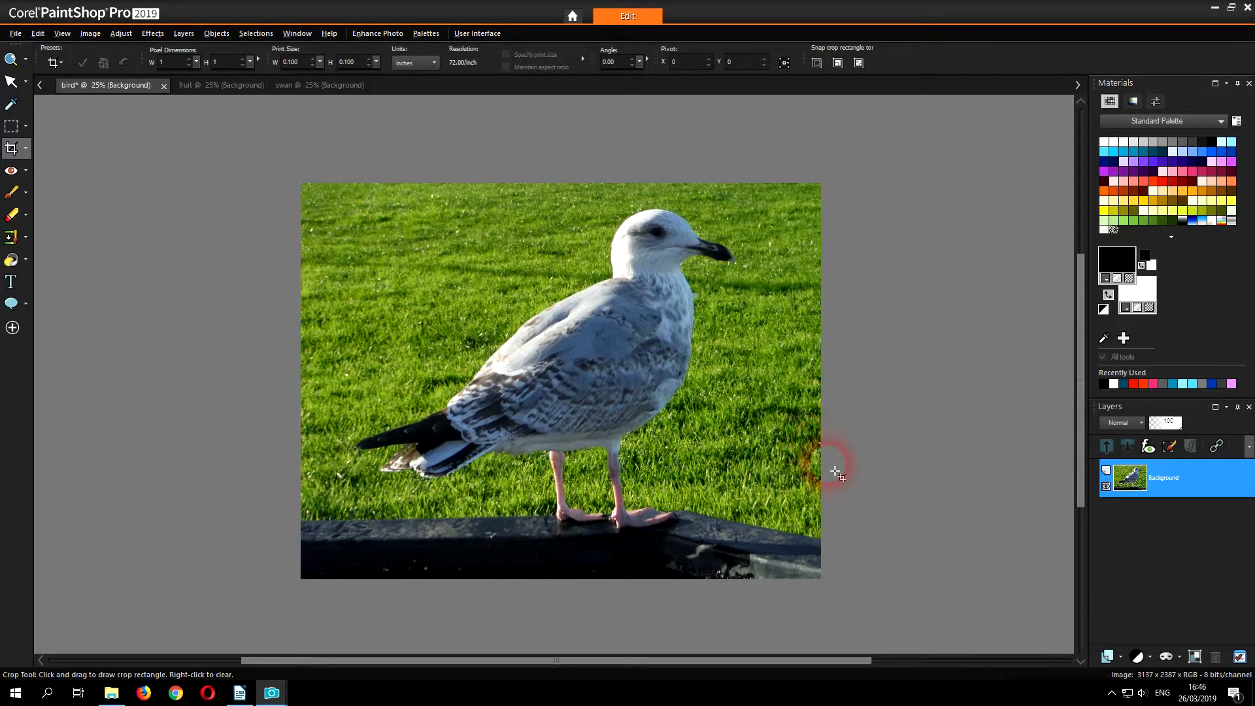
- Resize the cropped bird photo to 1024 x 779 pixels
{"action": "left_click", "coordinate": [122, 34]}
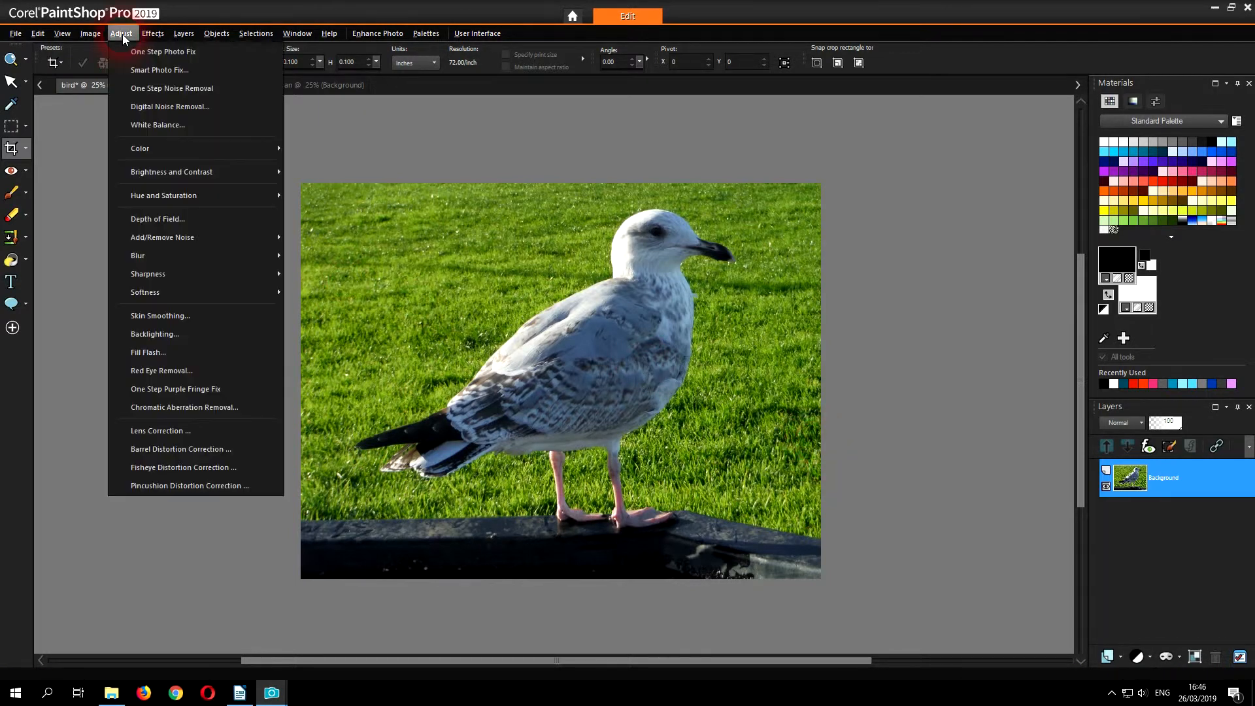
{"action": "left_click", "coordinate": [99, 32]}
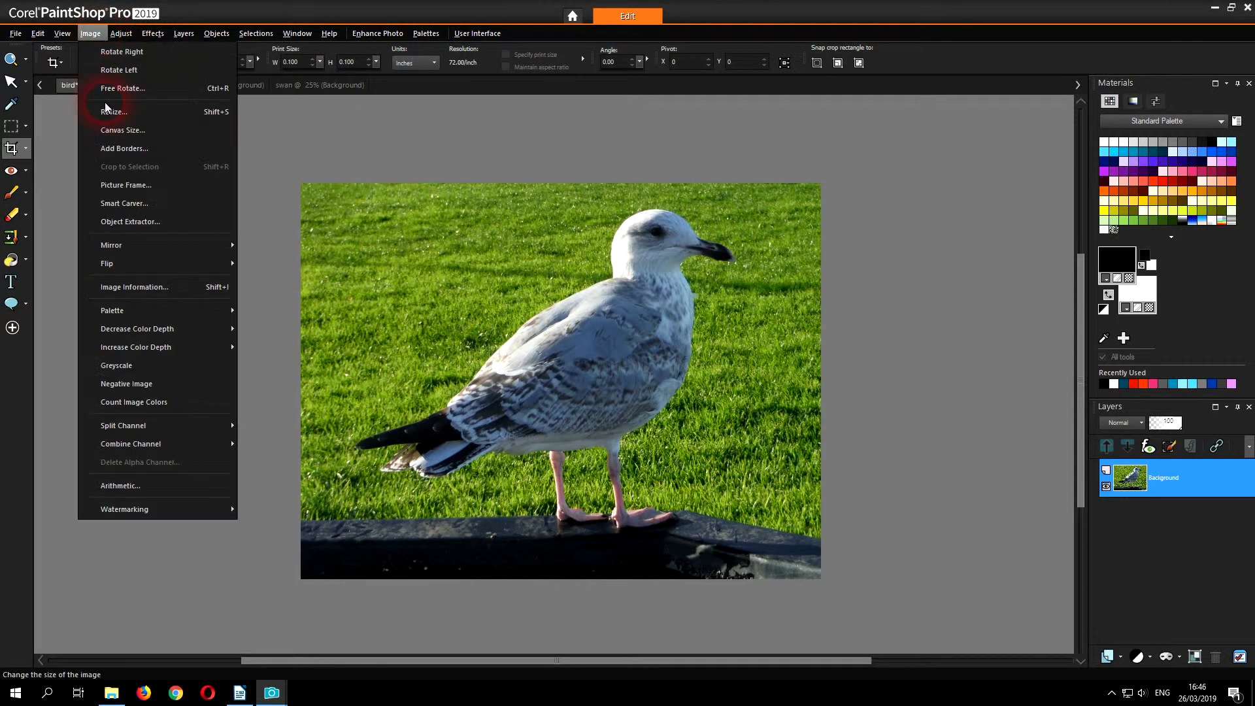
{"action": "left_click", "coordinate": [107, 111]}
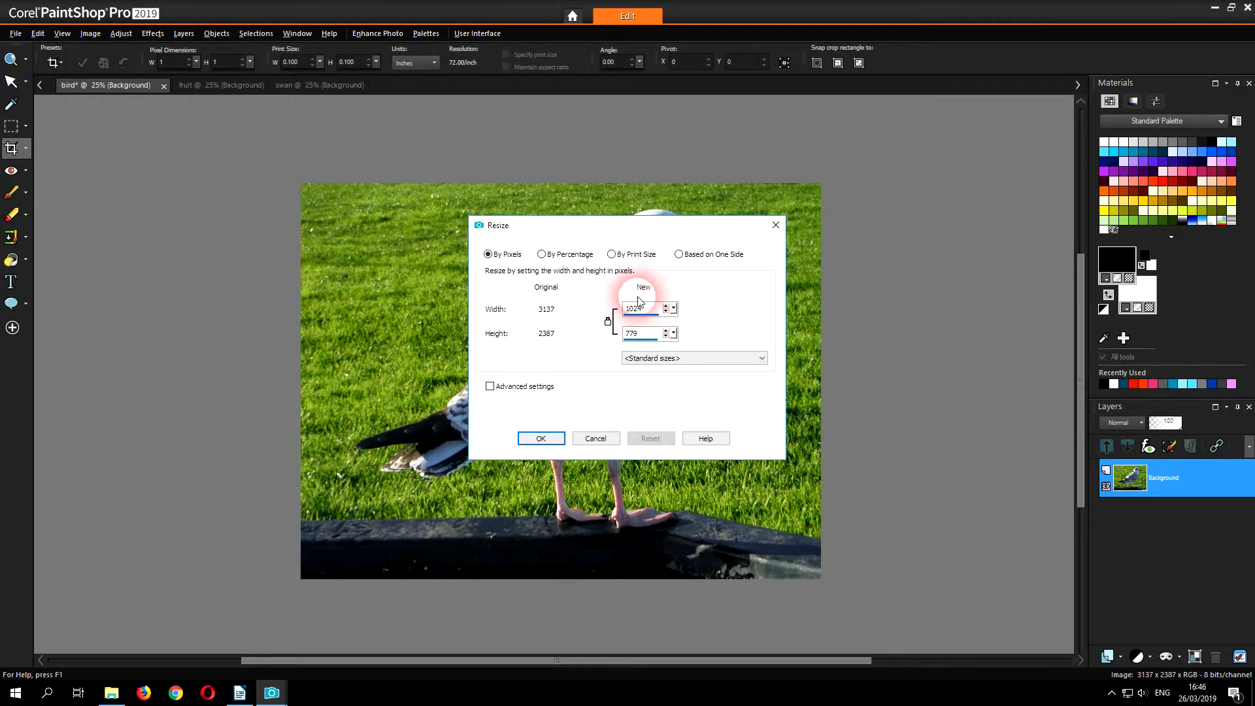
{"action": "left_click", "coordinate": [557, 439]}
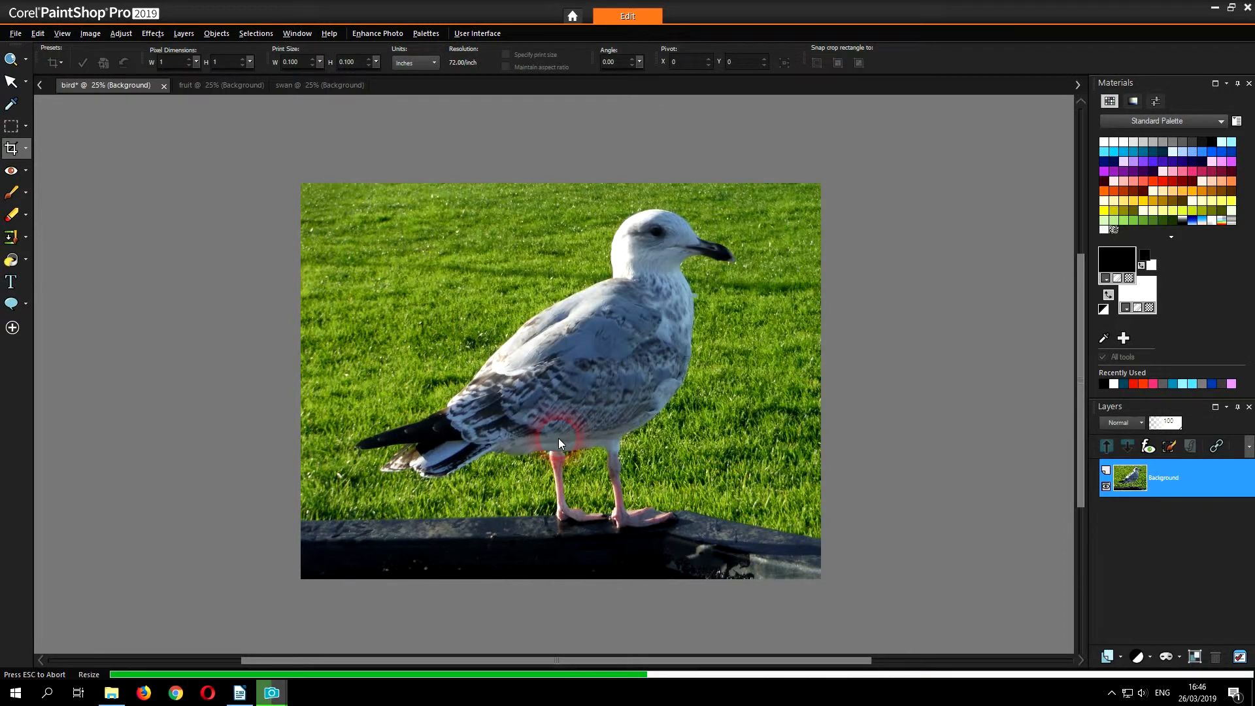
{"action": "scroll", "coordinate": [517, 410], "scroll_direction": "up", "scroll_amount": 2}
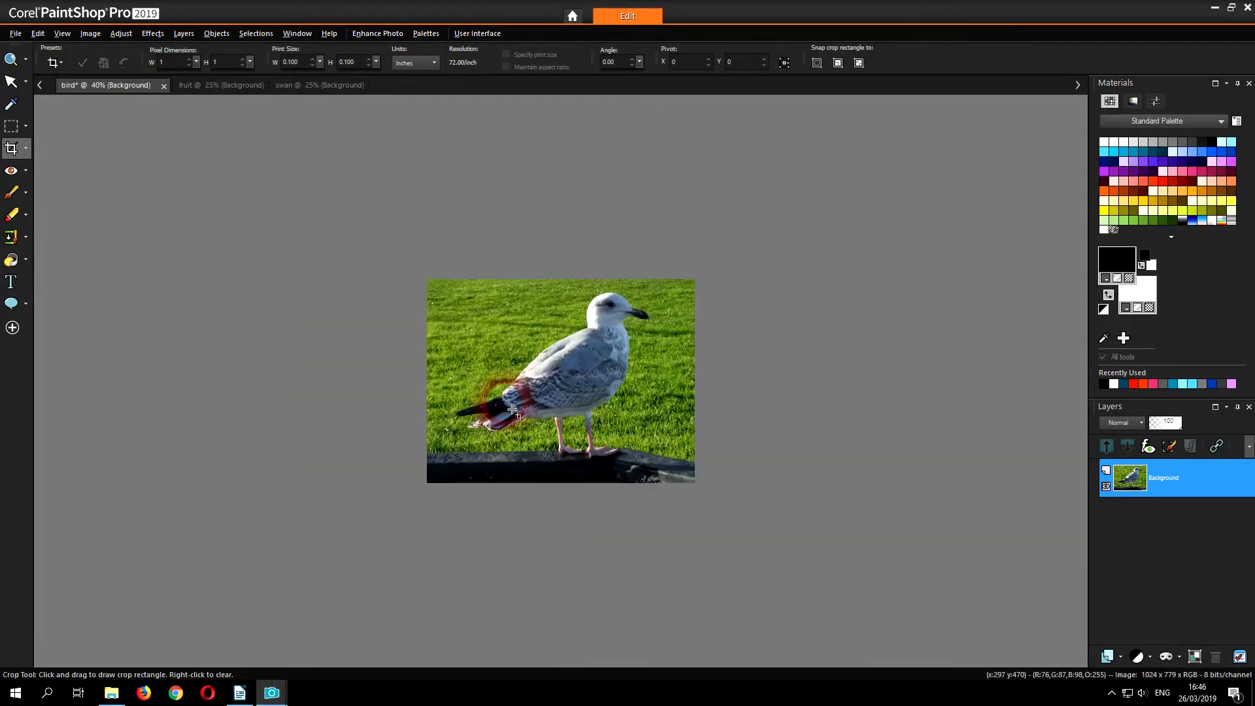
{"action": "scroll", "coordinate": [513, 411], "scroll_direction": "up", "scroll_amount": 1}
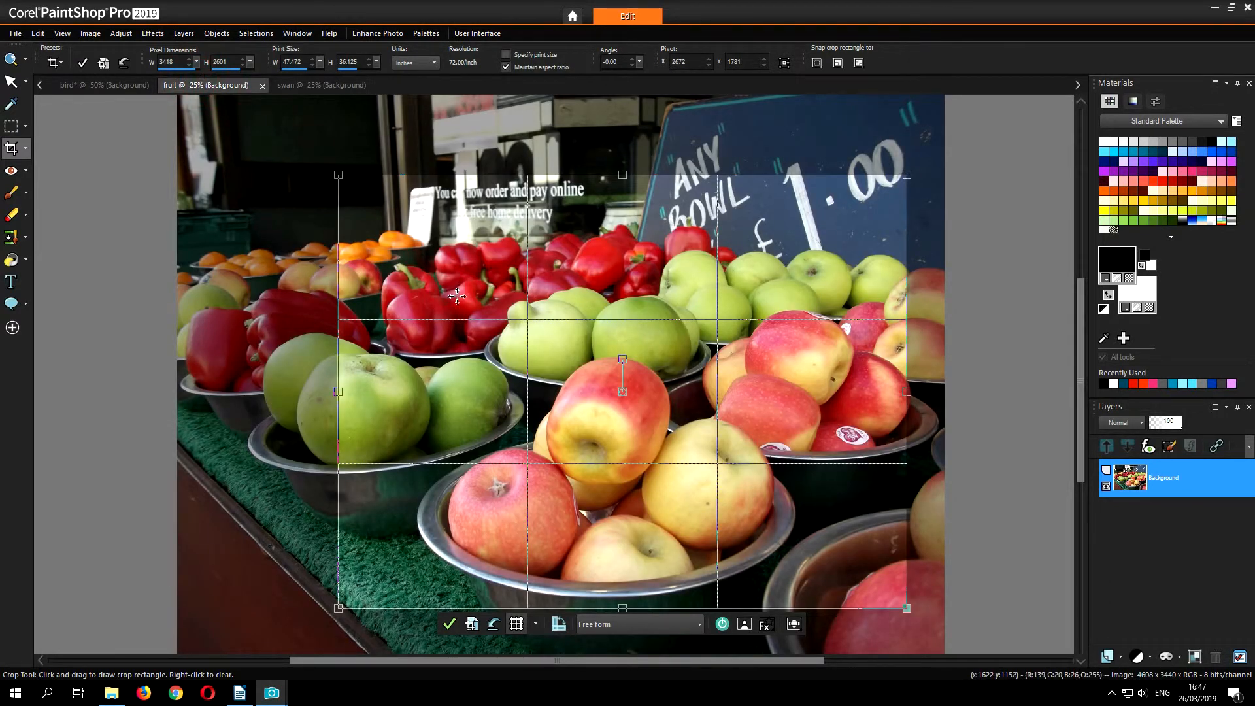
- Crop the fruit photo to 3418 x 2601 pixels, with the crop area moved to the photo's upper-right corner around the price board
{"action": "left_click", "coordinate": [291, 197]}
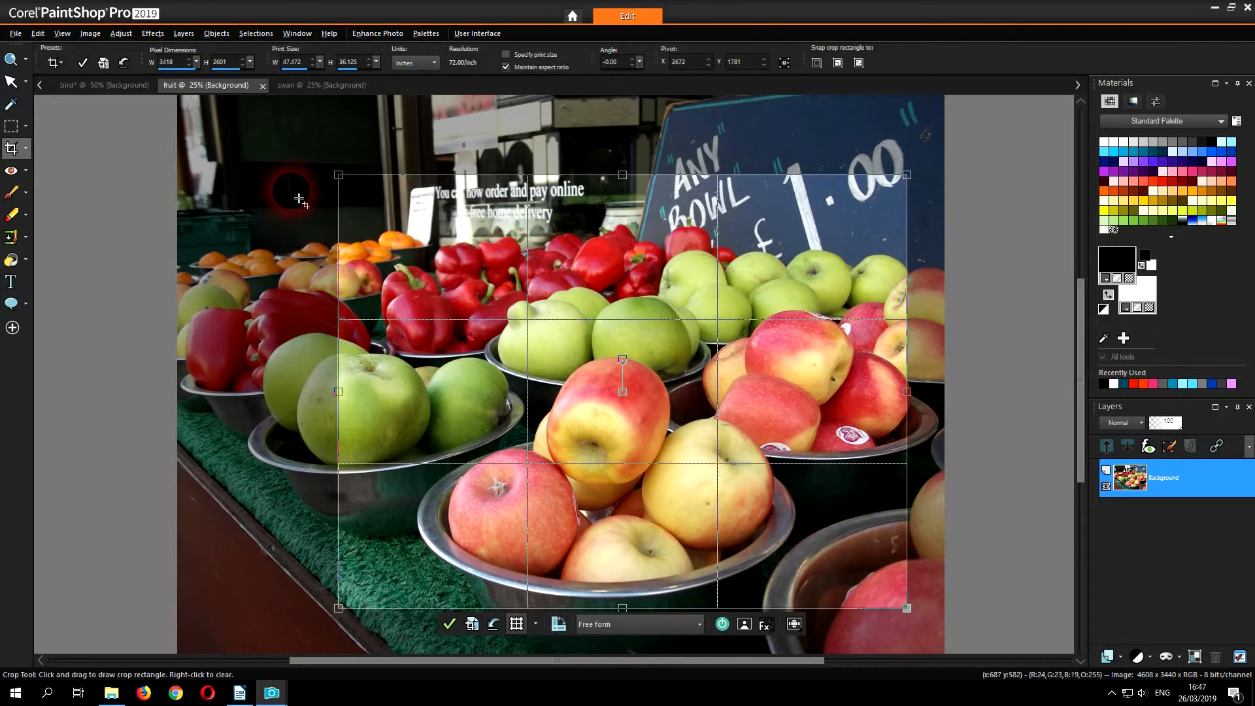
{"action": "left_click", "coordinate": [400, 150]}
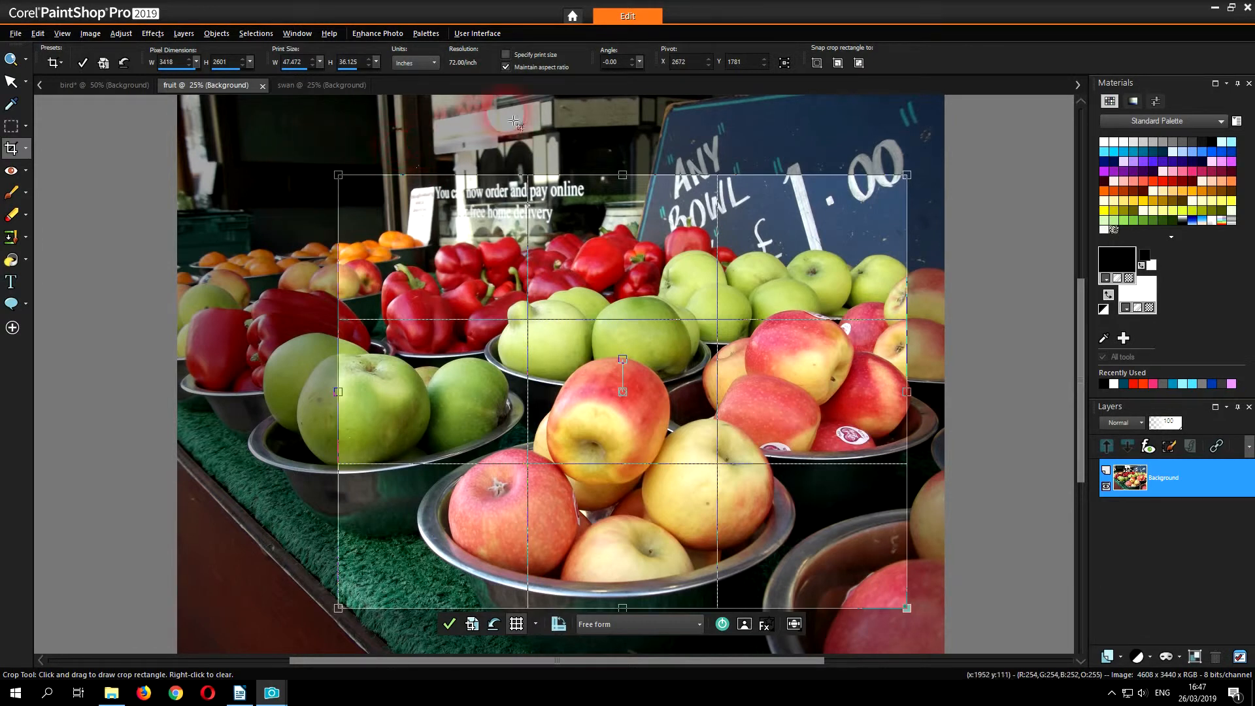
{"action": "left_click", "coordinate": [543, 148]}
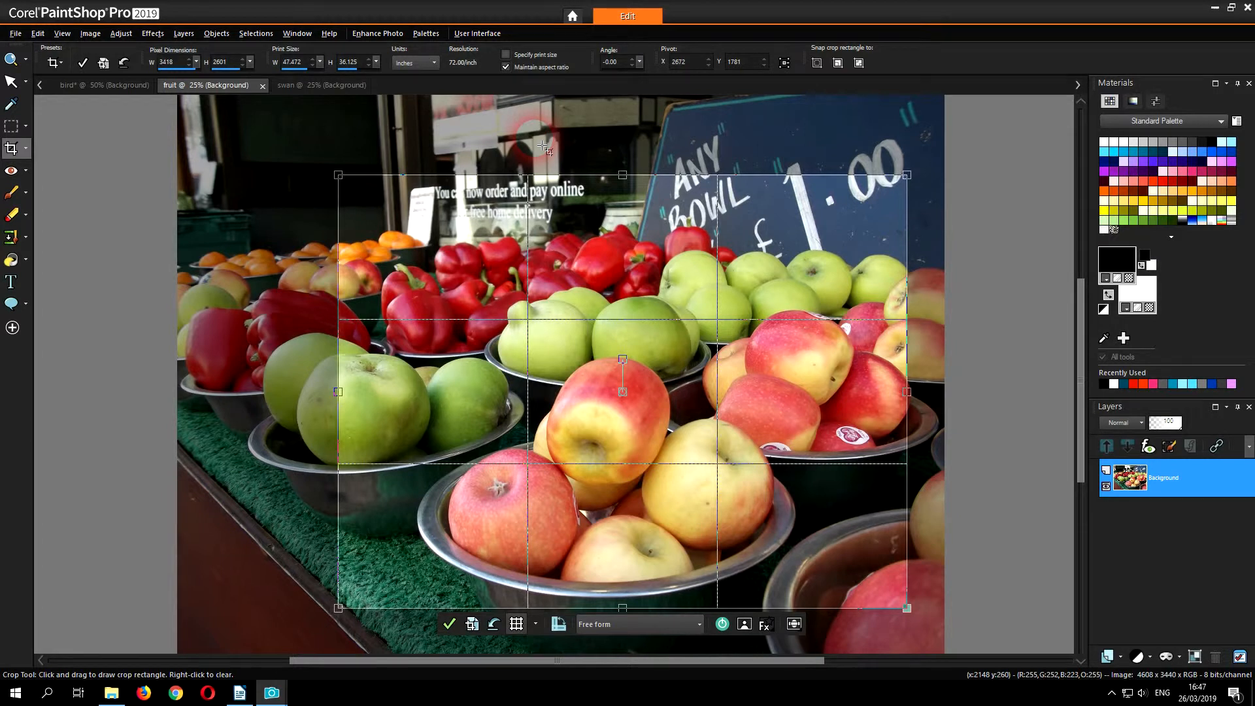
{"action": "left_click", "coordinate": [698, 196]}
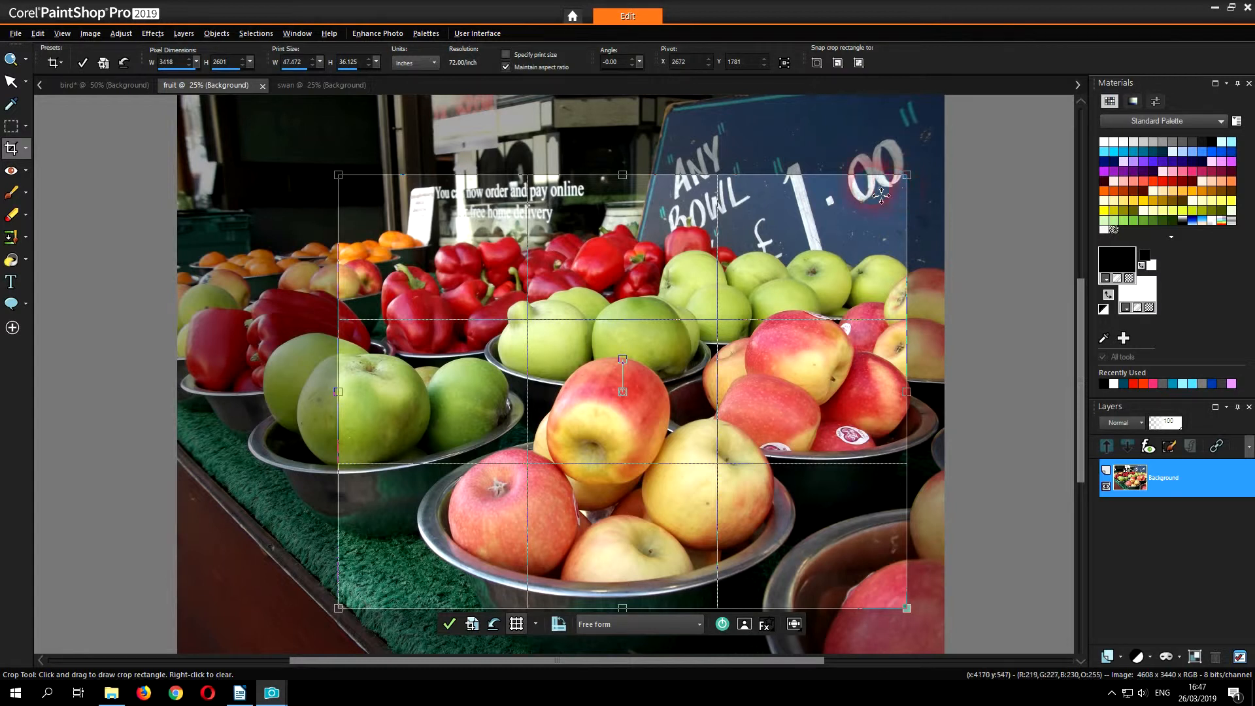
{"action": "left_click_drag", "start_coordinate": [668, 308], "coordinate": [706, 227]}
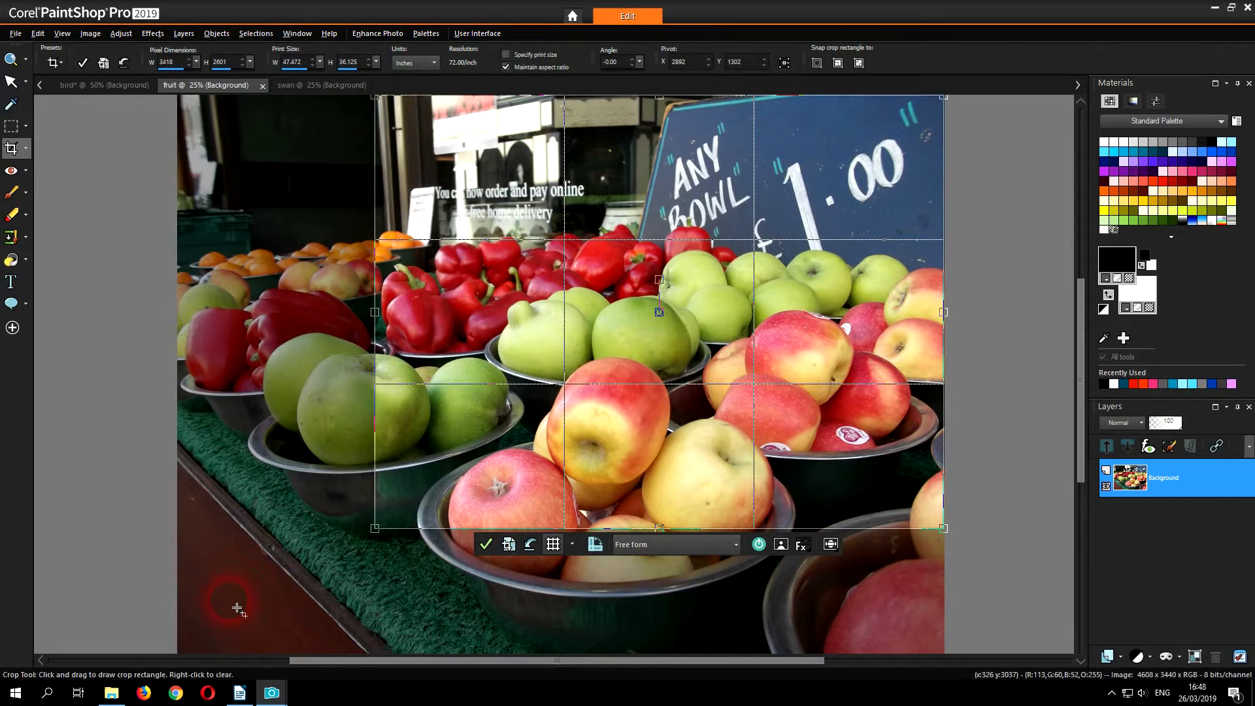
{"action": "left_click", "coordinate": [484, 546]}
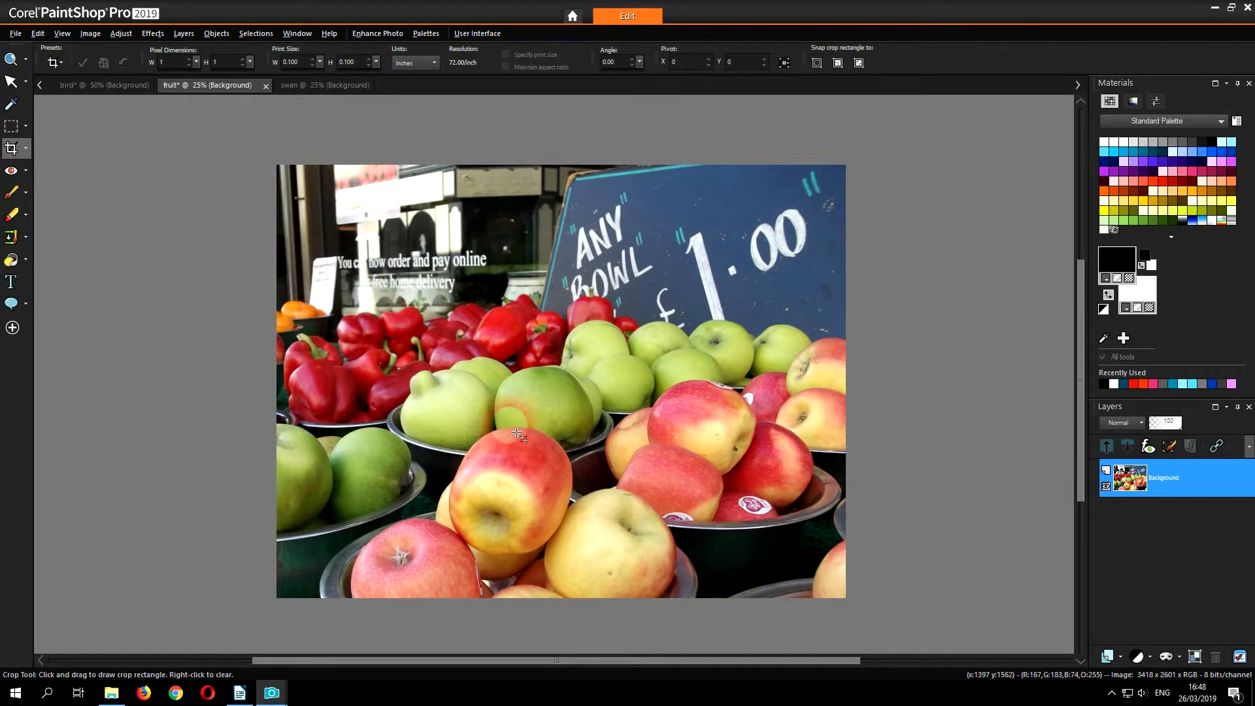
- Apply One Step Photo Fix to the cropped fruit photo
{"action": "left_click", "coordinate": [113, 33]}
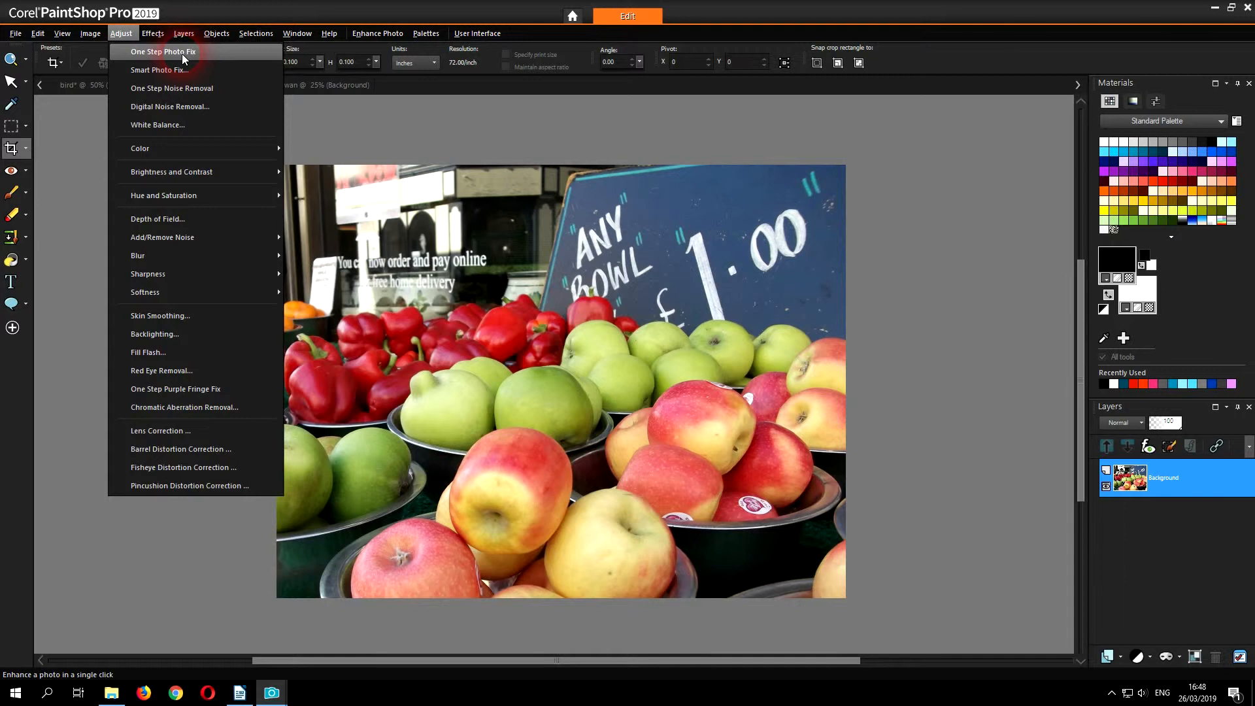
{"action": "mouse_move", "coordinate": [214, 171]}
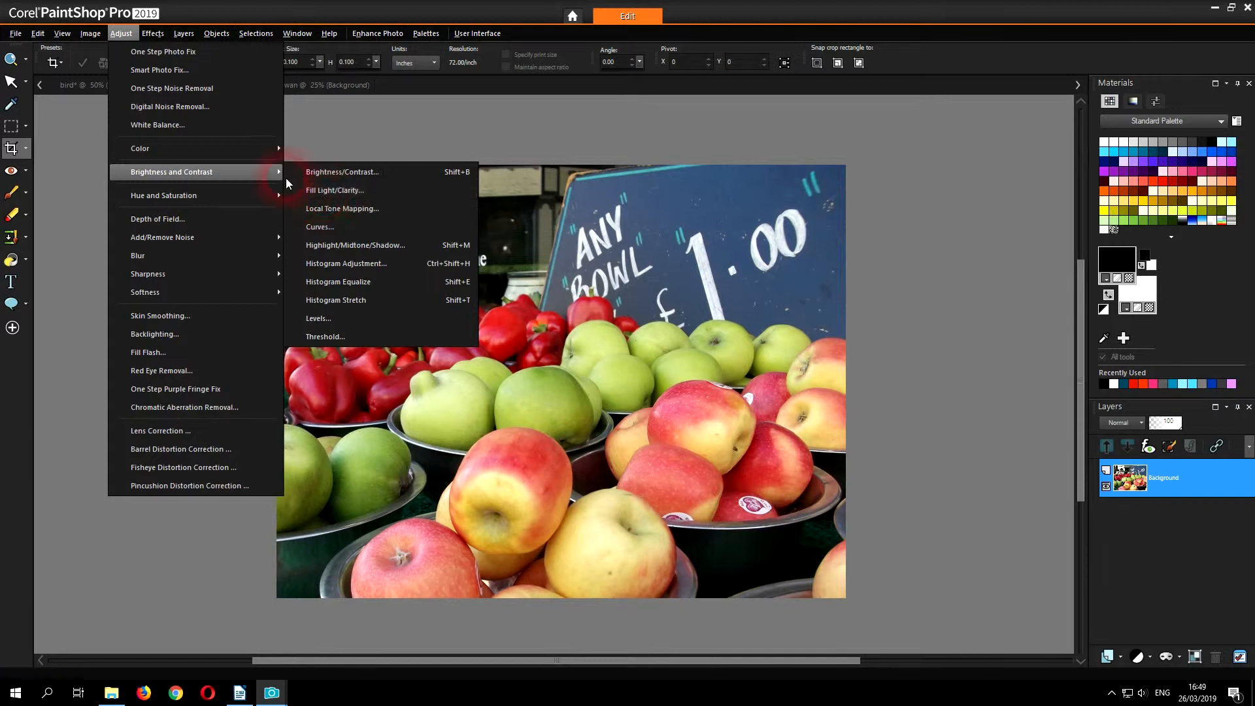
{"action": "left_click", "coordinate": [198, 52]}
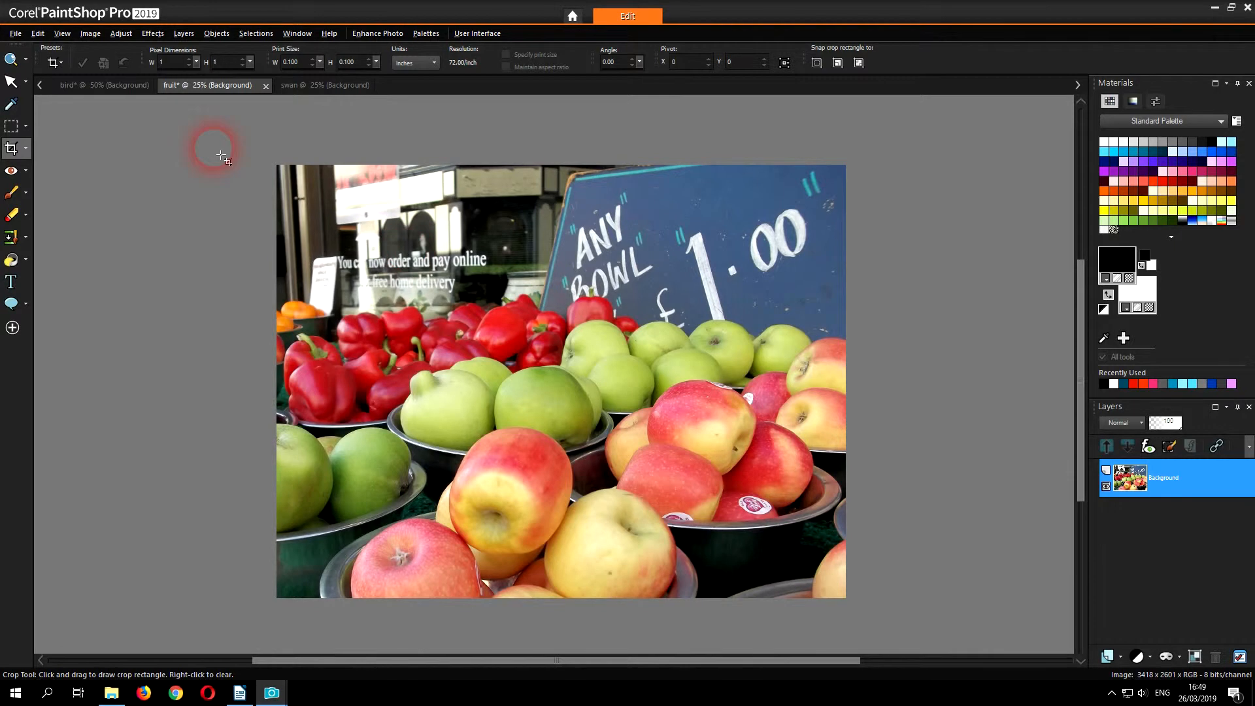
{"action": "left_click", "coordinate": [44, 34]}
{"action": "left_click", "coordinate": [230, 141]}
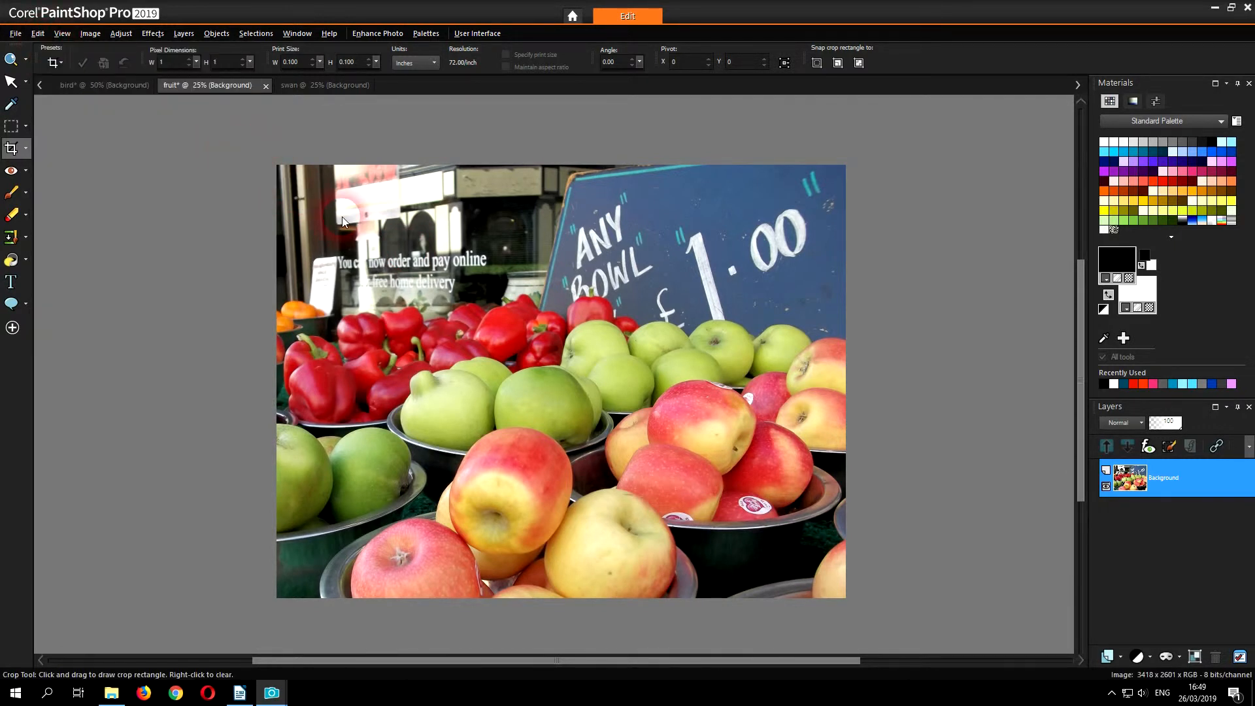
- Resize the fruit photo to 1024 x 779 pixels
{"action": "left_click", "coordinate": [91, 35]}
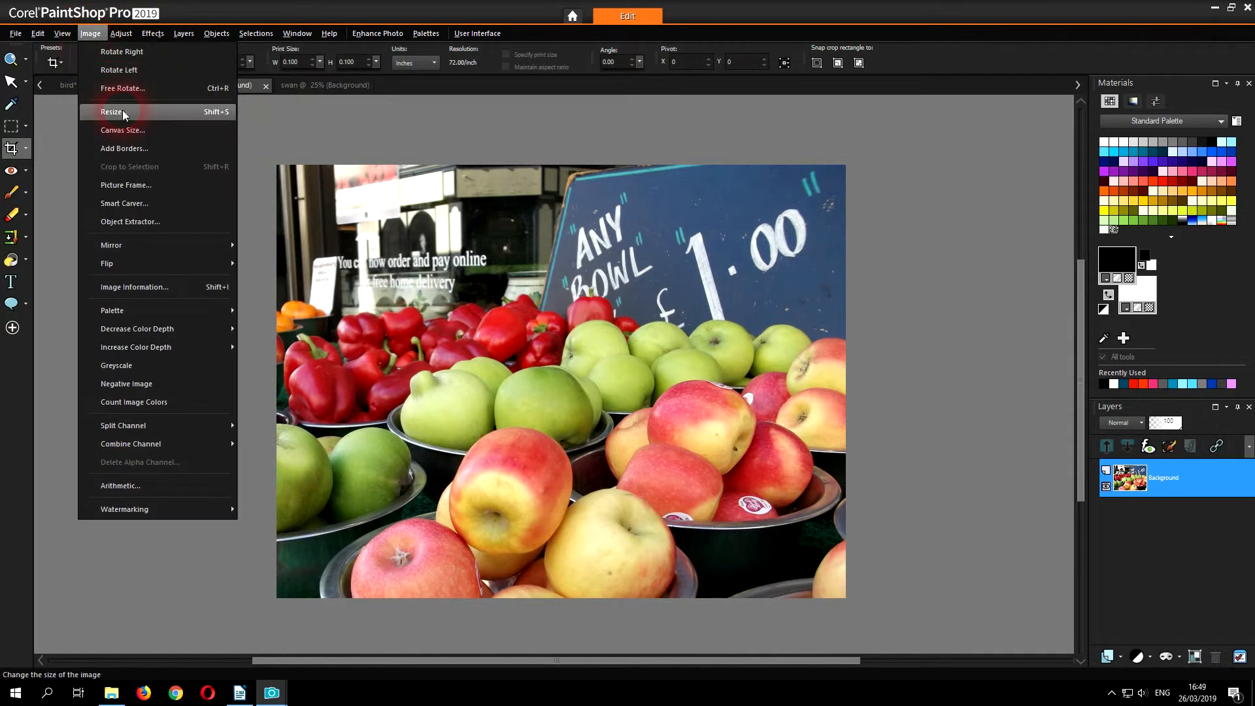
{"action": "left_click", "coordinate": [123, 113]}
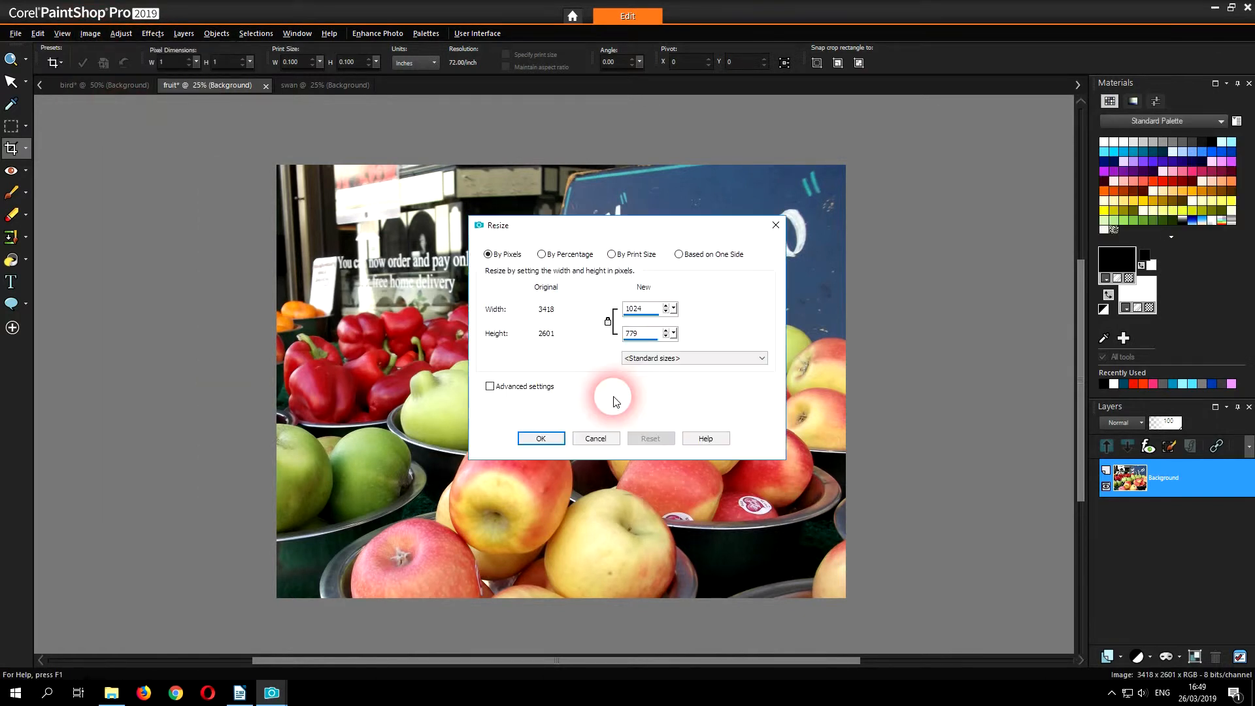
{"action": "left_click", "coordinate": [556, 437]}
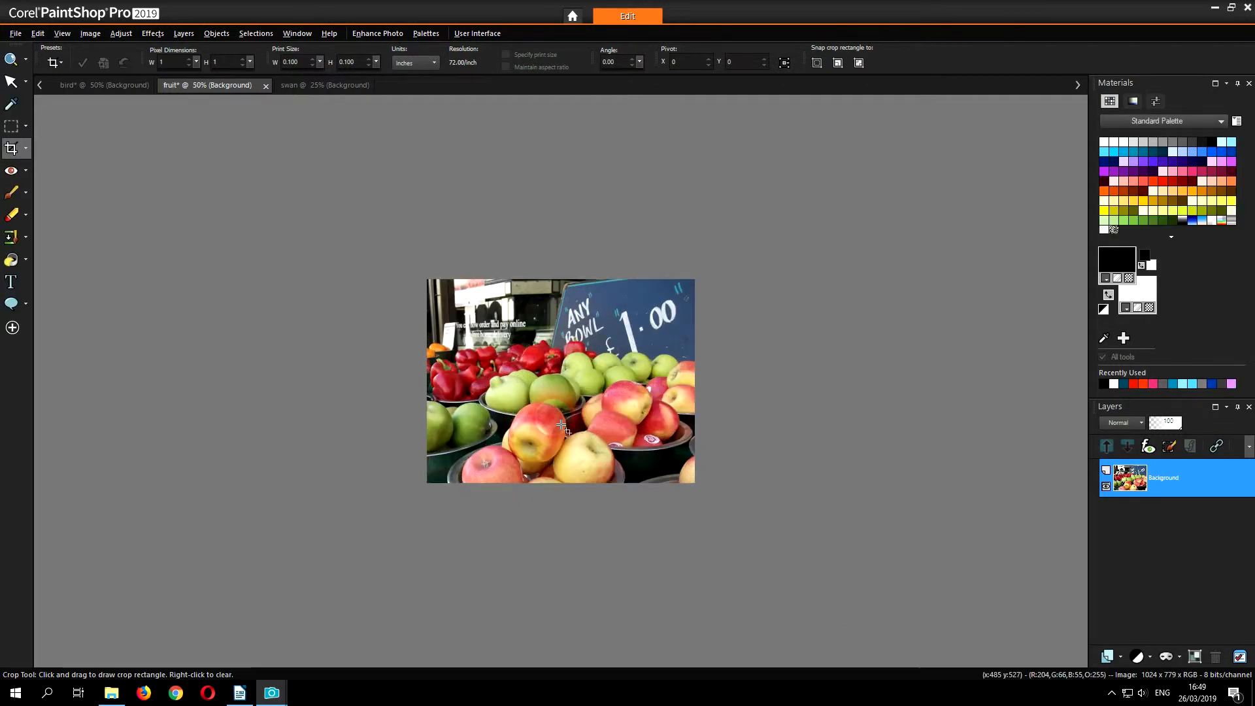
{"action": "scroll", "coordinate": [561, 425], "scroll_direction": "up", "scroll_amount": 2}
{"action": "scroll", "coordinate": [561, 425], "scroll_direction": "up", "scroll_amount": 2}
- Crop the swan photo to 3418 x 2601 pixels, shifting the crop area slightly to frame the whole bird
{"action": "left_click", "coordinate": [309, 86]}
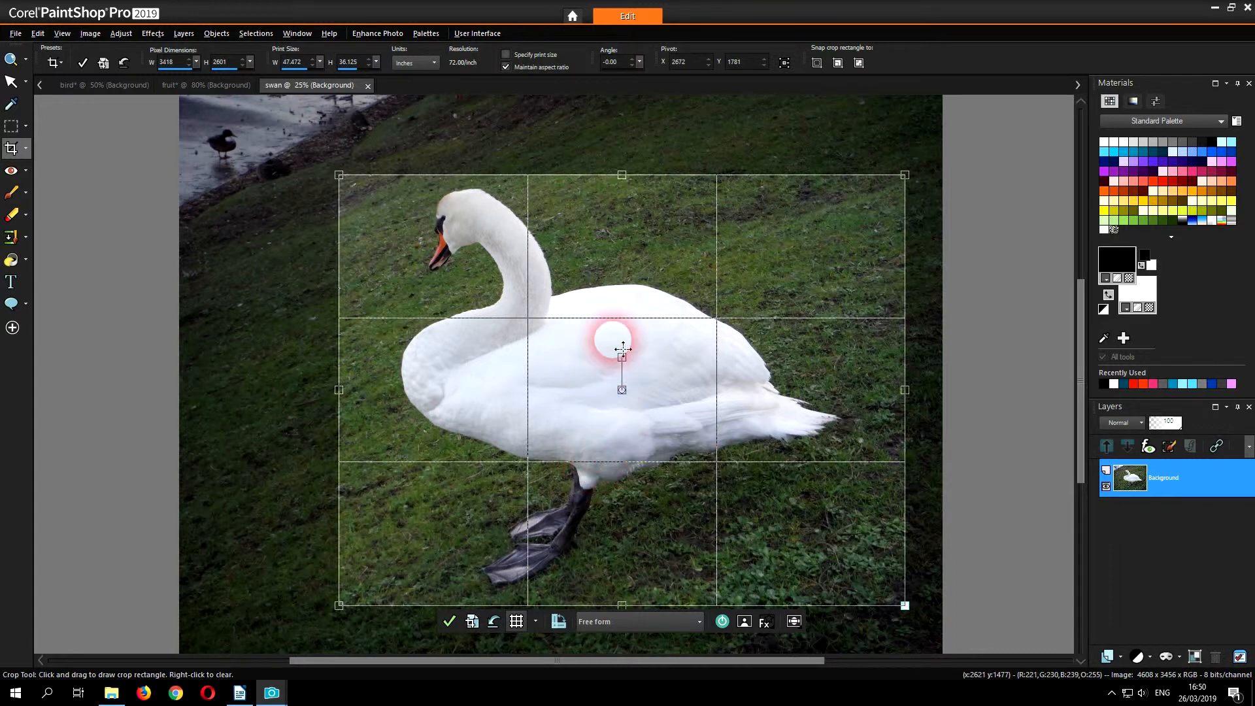
{"action": "mouse_move", "coordinate": [623, 351]}
{"action": "left_mouse_down"}
{"action": "mouse_move", "coordinate": [595, 340]}
{"action": "mouse_move", "coordinate": [620, 350]}
{"action": "left_mouse_up"}
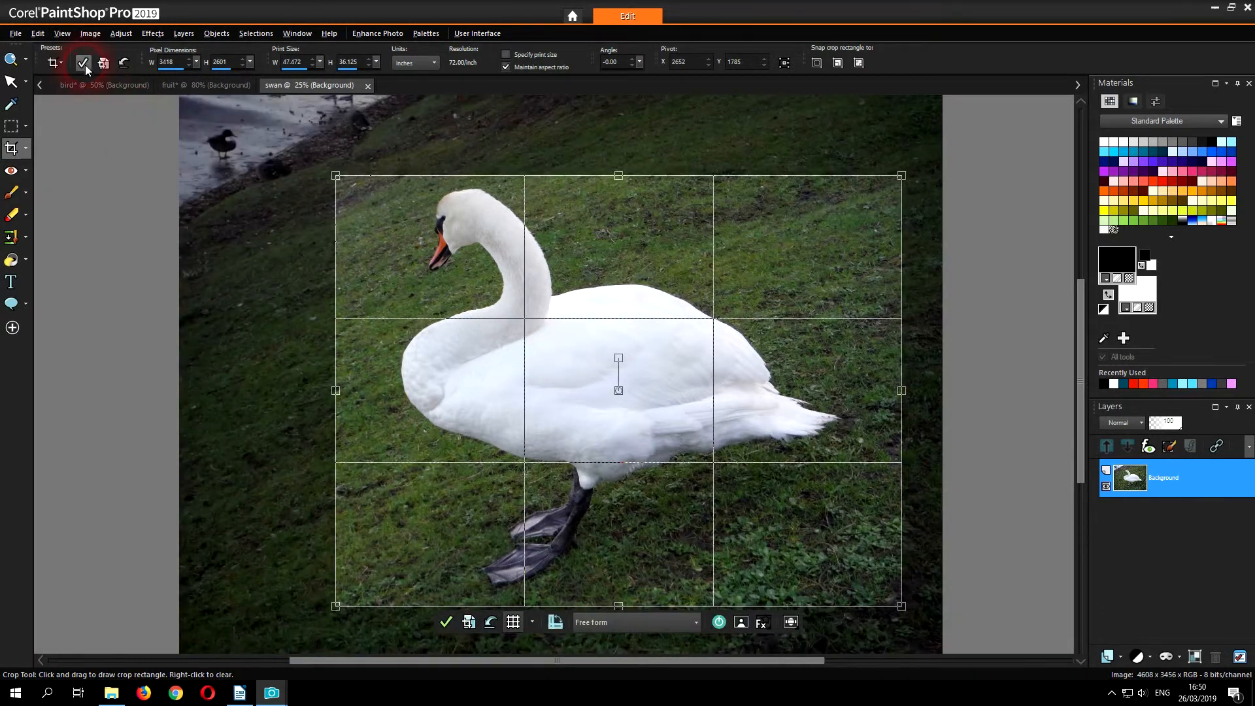
{"action": "left_click", "coordinate": [83, 64]}
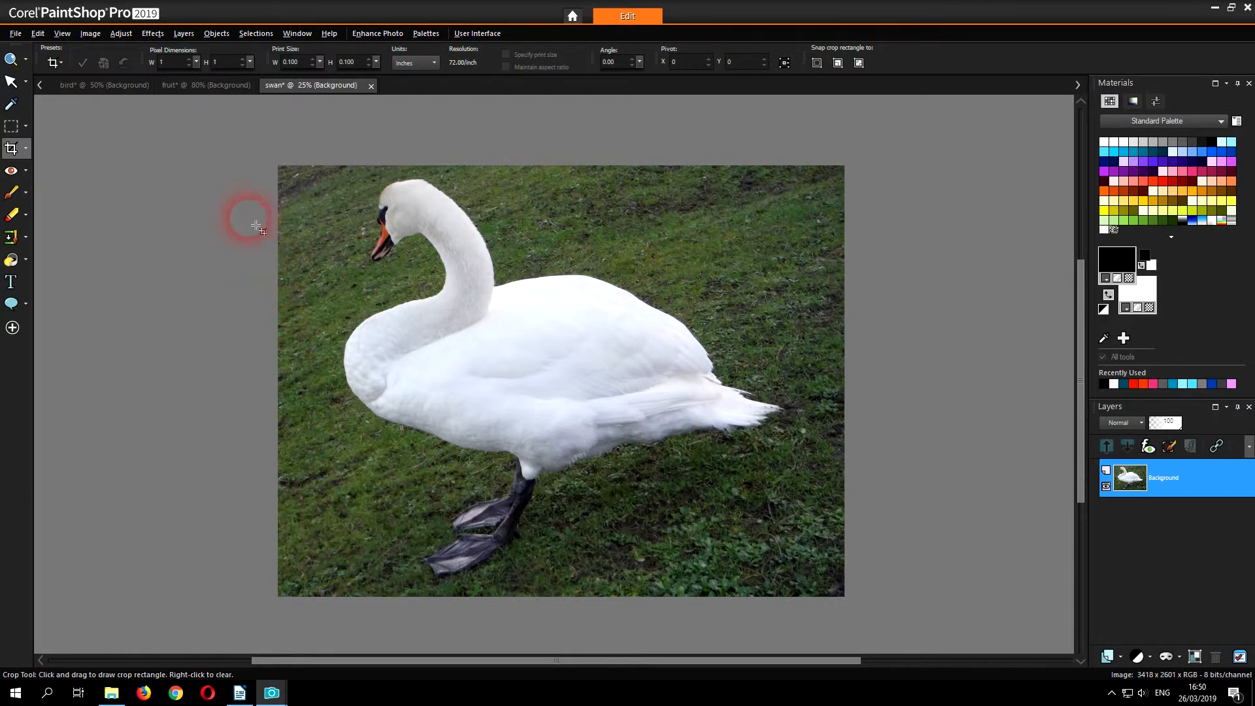
- Apply One Step Photo Fix to the cropped swan photo
{"action": "left_click", "coordinate": [123, 35]}
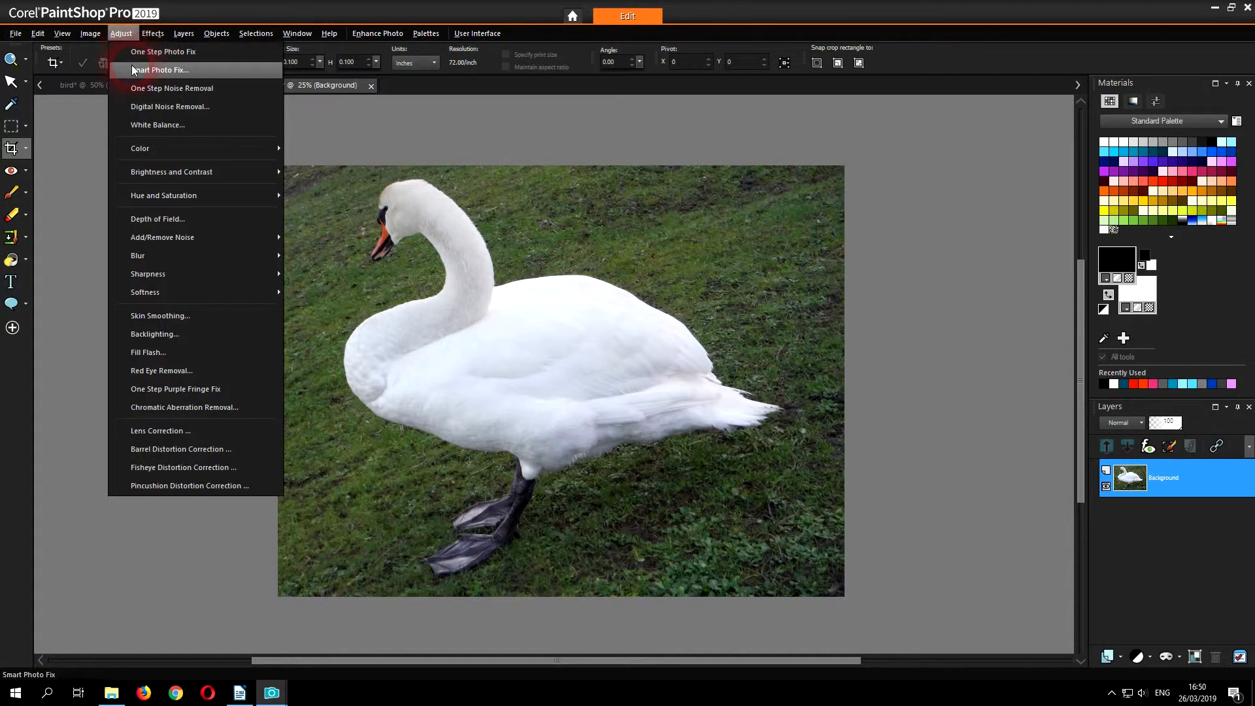
{"action": "mouse_move", "coordinate": [163, 170]}
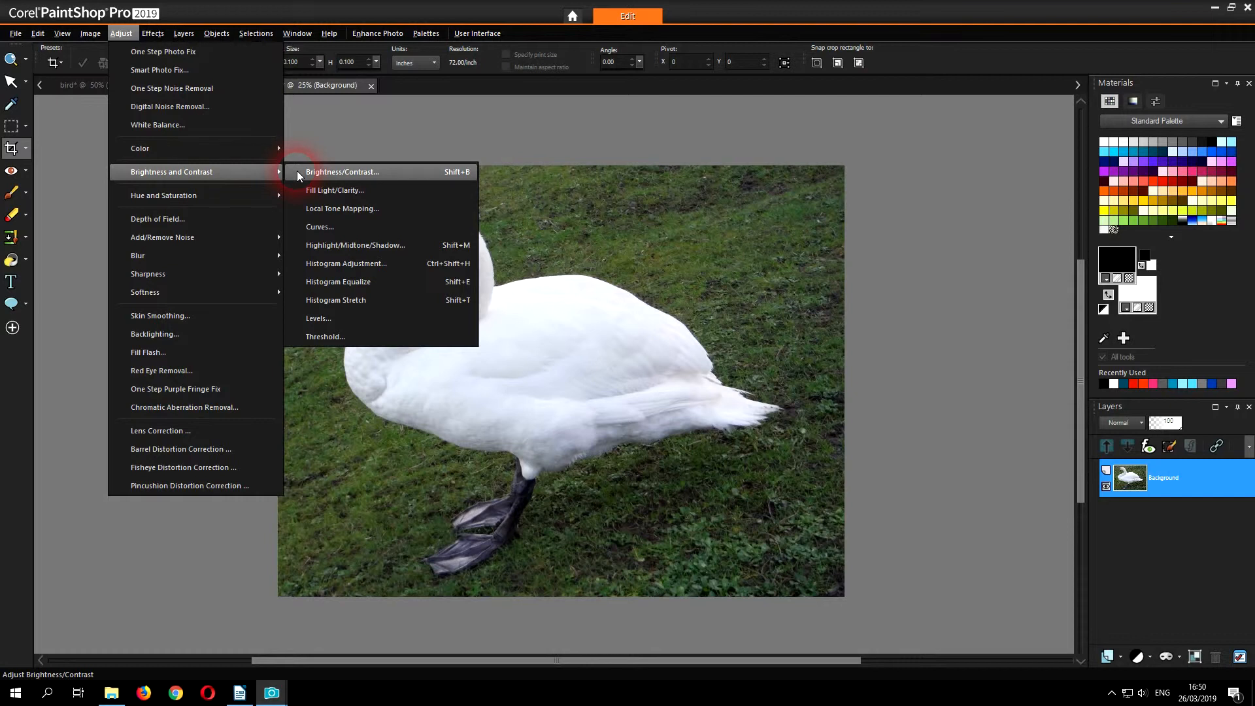
{"action": "left_click", "coordinate": [196, 56]}
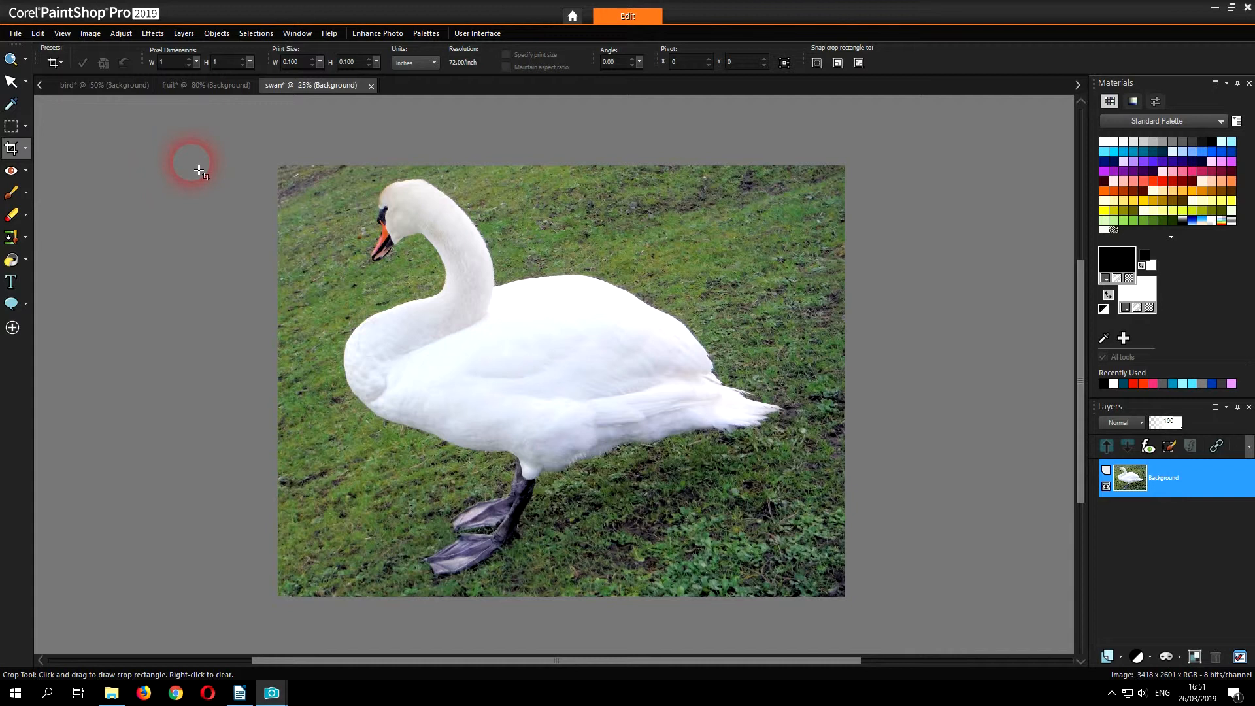
- Resize the swan photo to 1024 x 779 pixels
{"action": "left_click", "coordinate": [86, 40]}
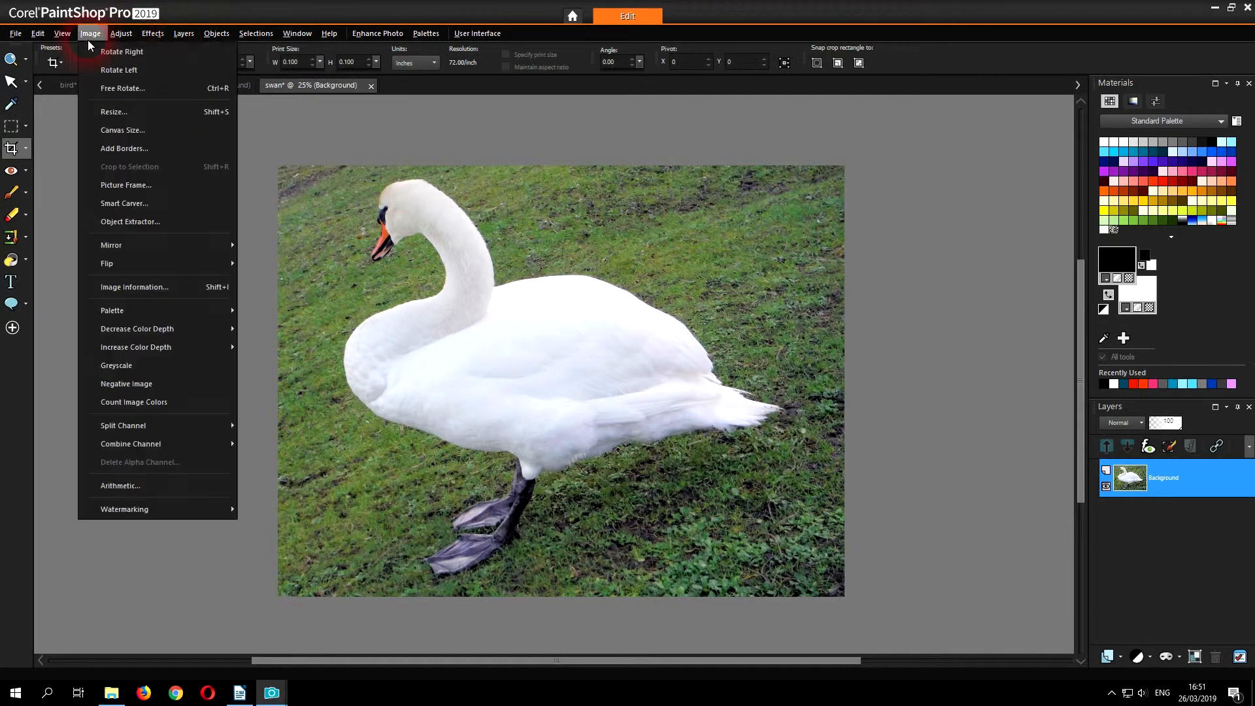
{"action": "left_click", "coordinate": [576, 363]}
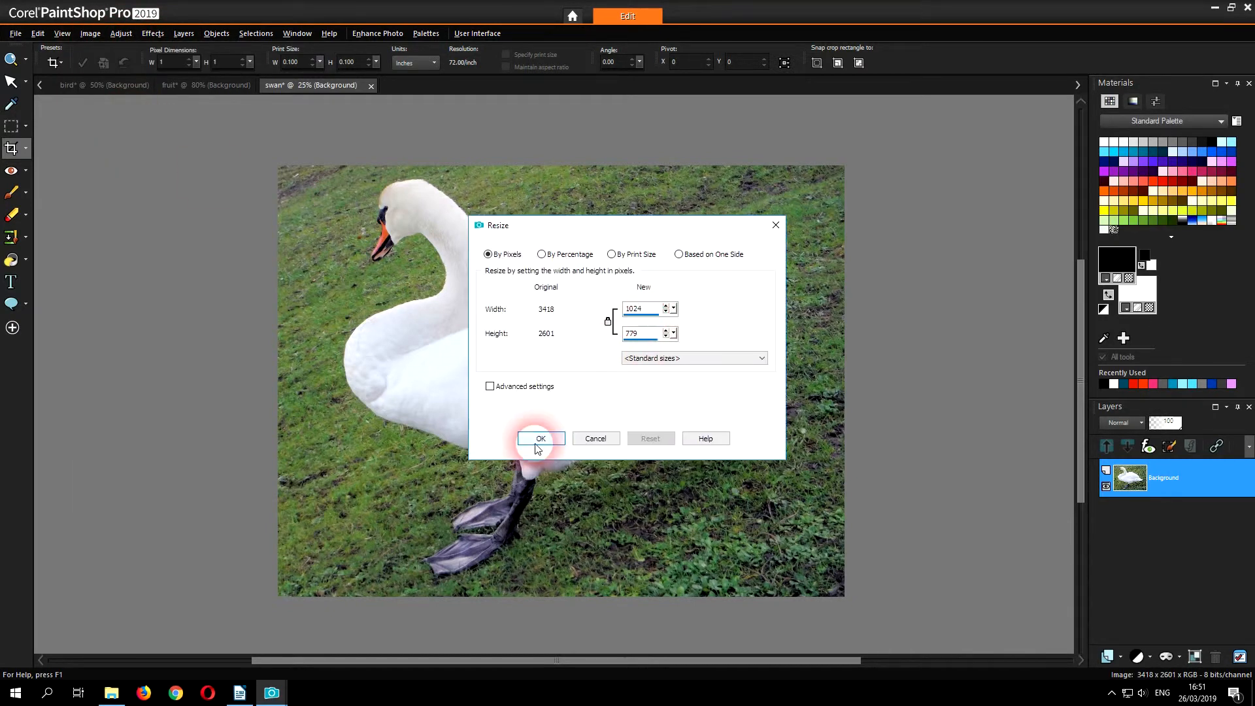
{"action": "left_click", "coordinate": [538, 438]}
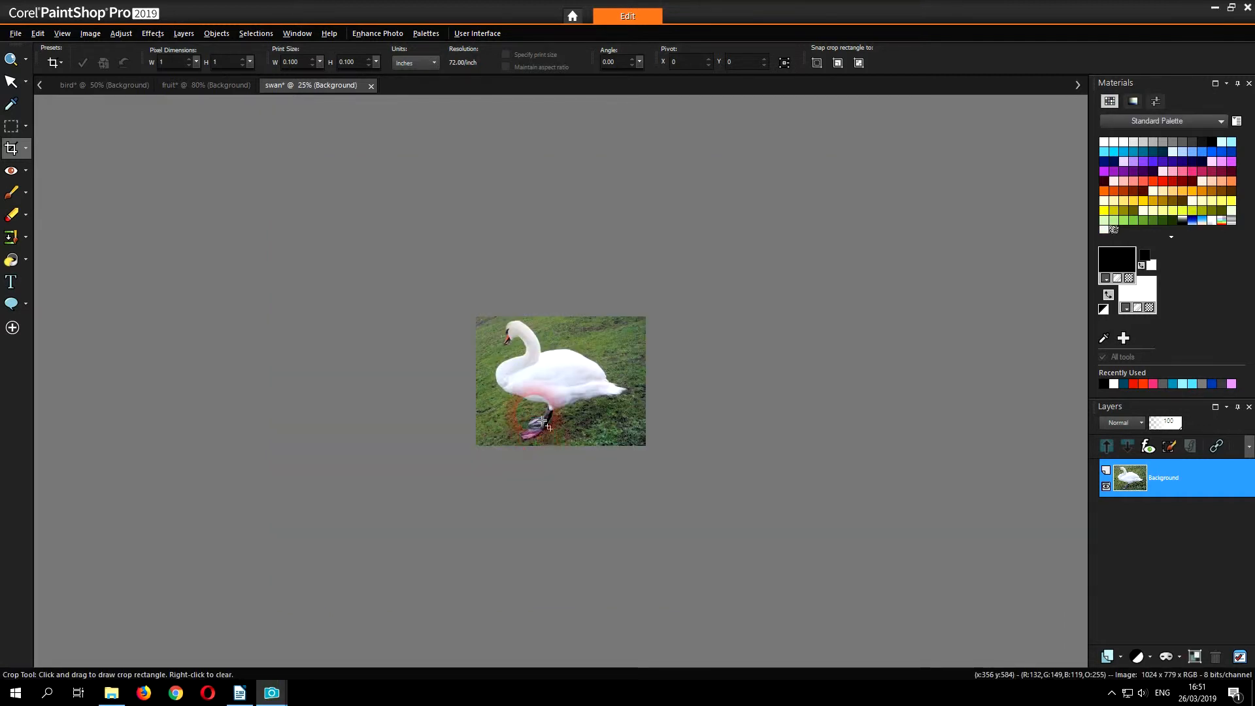
{"action": "scroll", "coordinate": [542, 422], "scroll_direction": "up", "scroll_amount": 3}
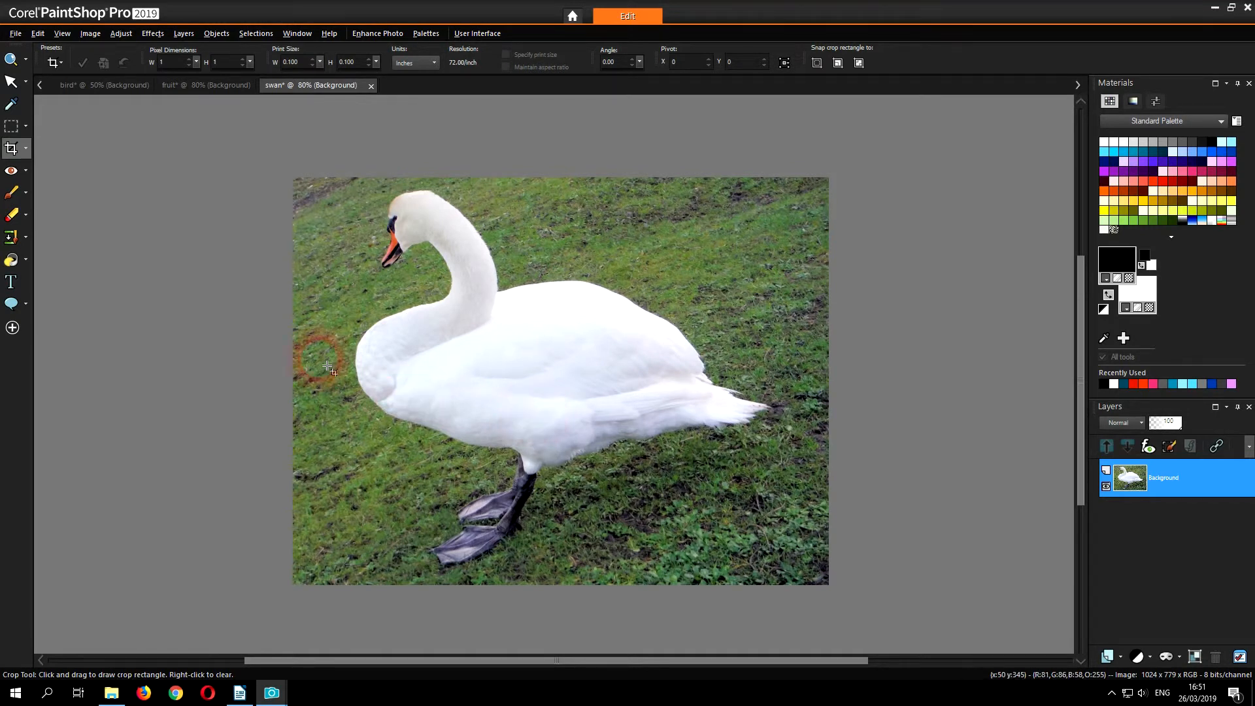
- Examine the Straighten tool and the Free Rotate options without rotating the swan photo
{"action": "left_click", "coordinate": [26, 149]}
{"action": "left_click", "coordinate": [113, 169]}
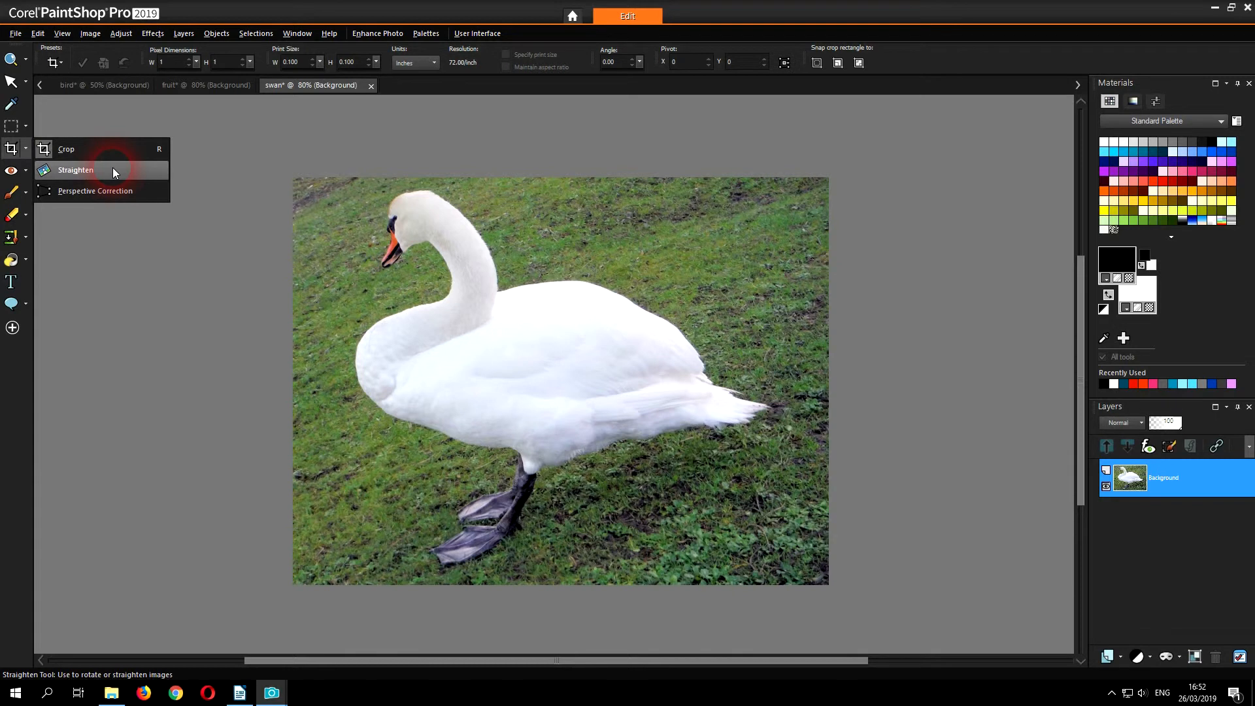
{"action": "left_click", "coordinate": [91, 33]}
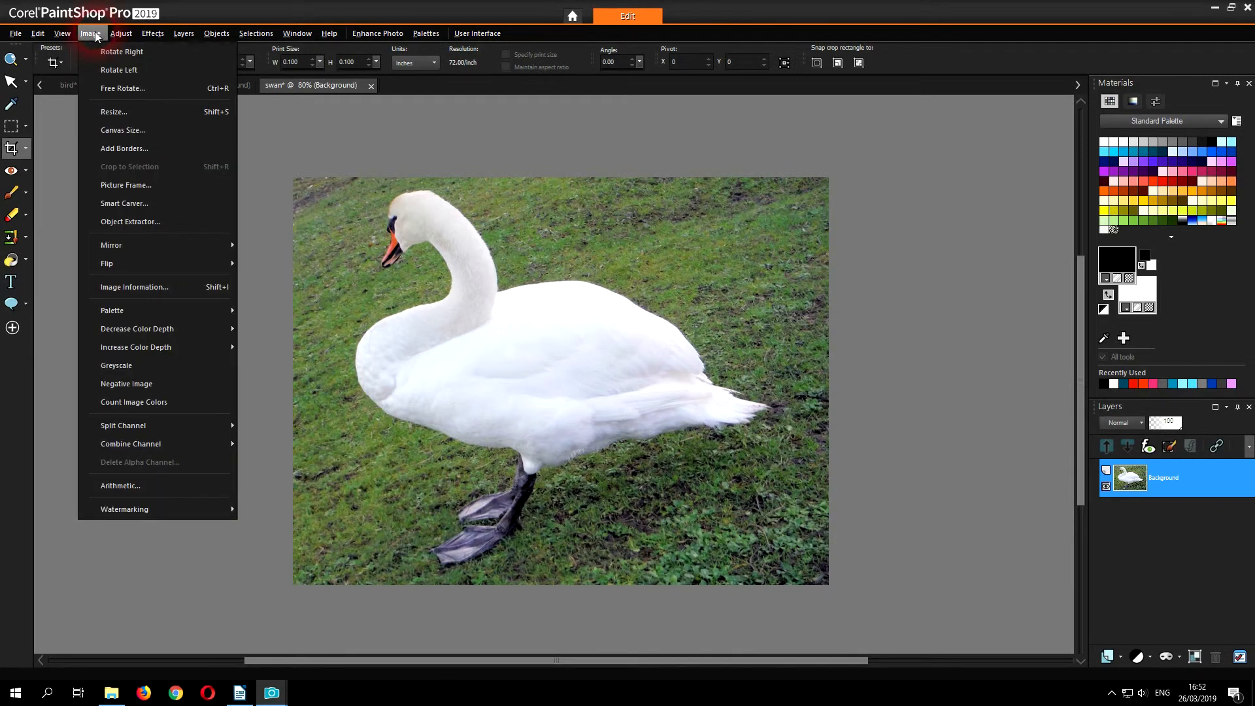
{"action": "left_click", "coordinate": [160, 92]}
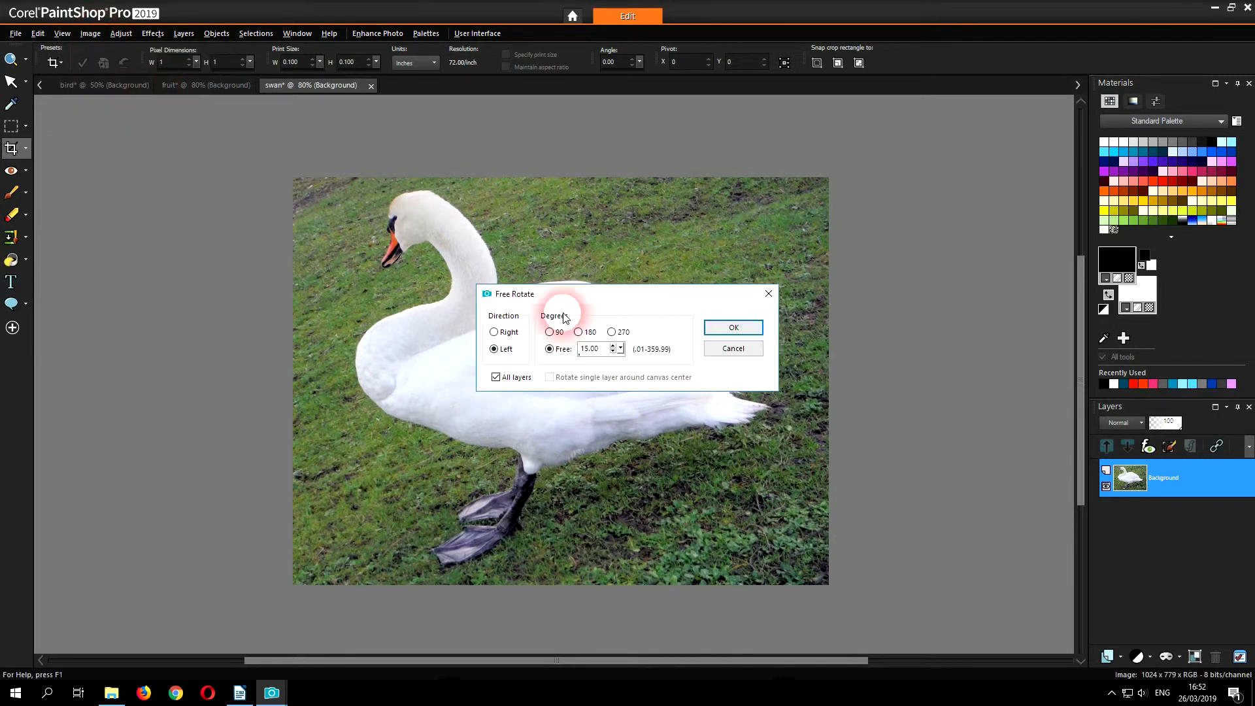
{"action": "left_click", "coordinate": [726, 349]}
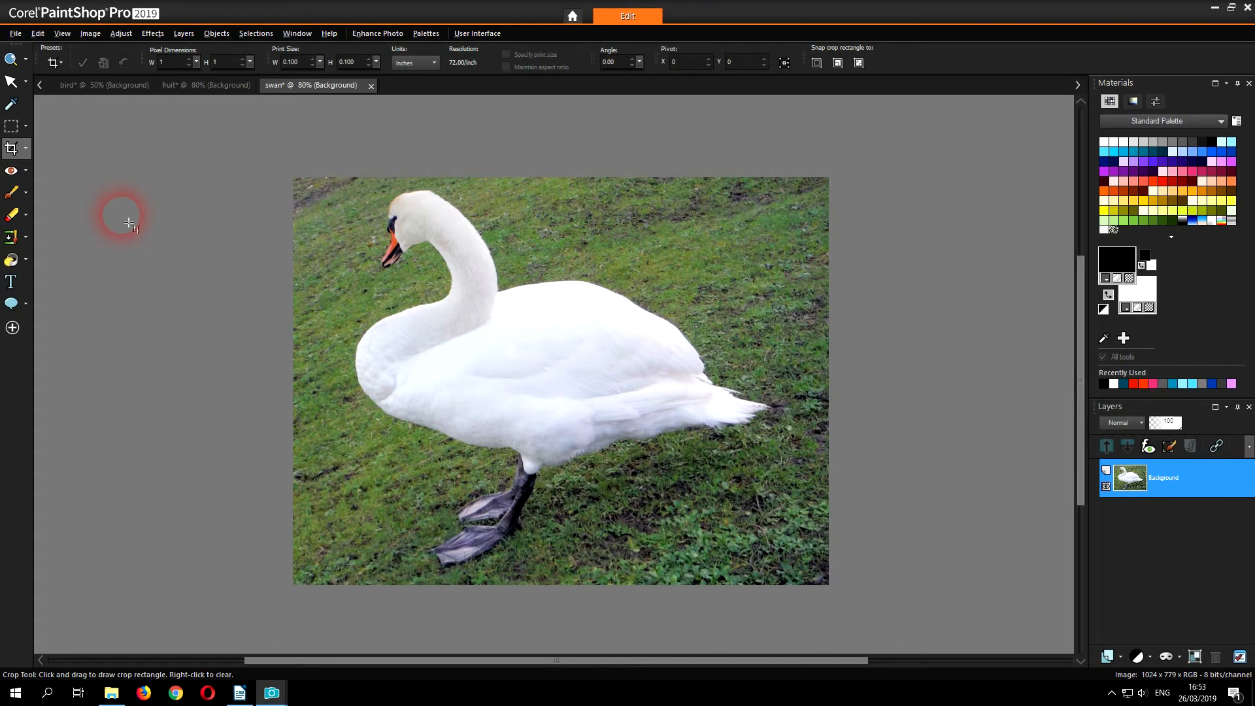
- Bring up the edited fruit photo and the edited bird photo for review
{"action": "left_click", "coordinate": [205, 87]}
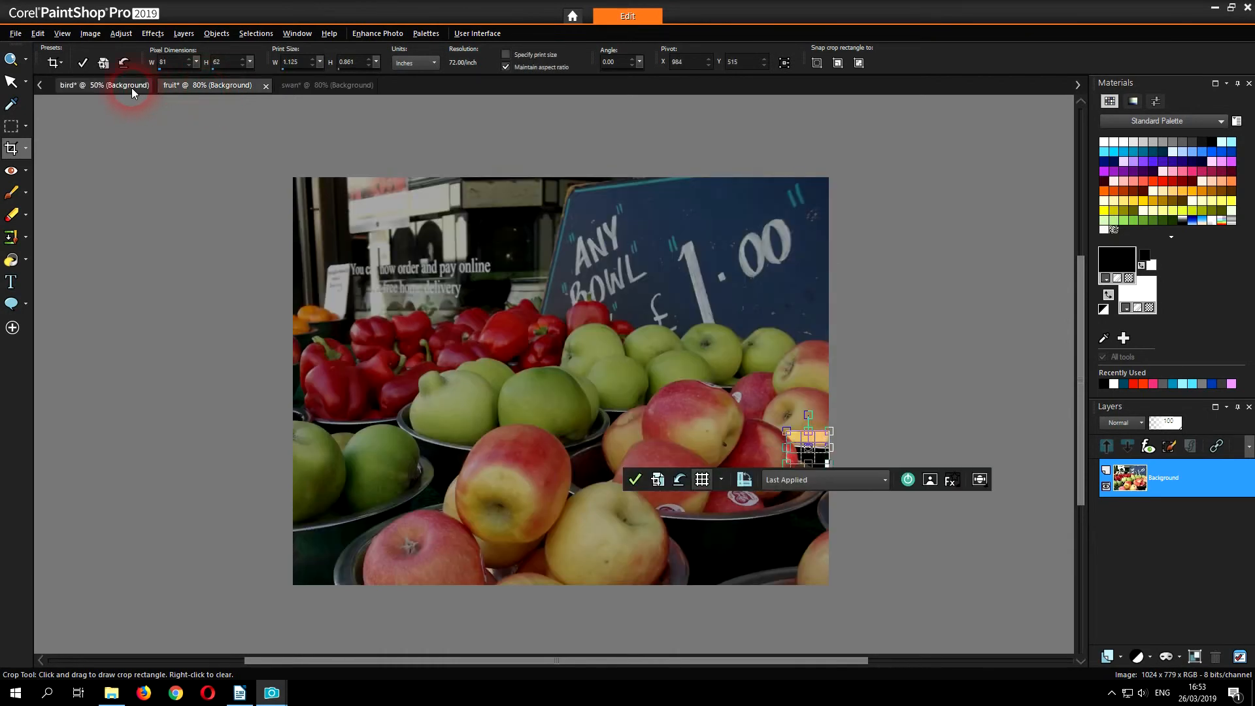
{"action": "left_click", "coordinate": [132, 87]}
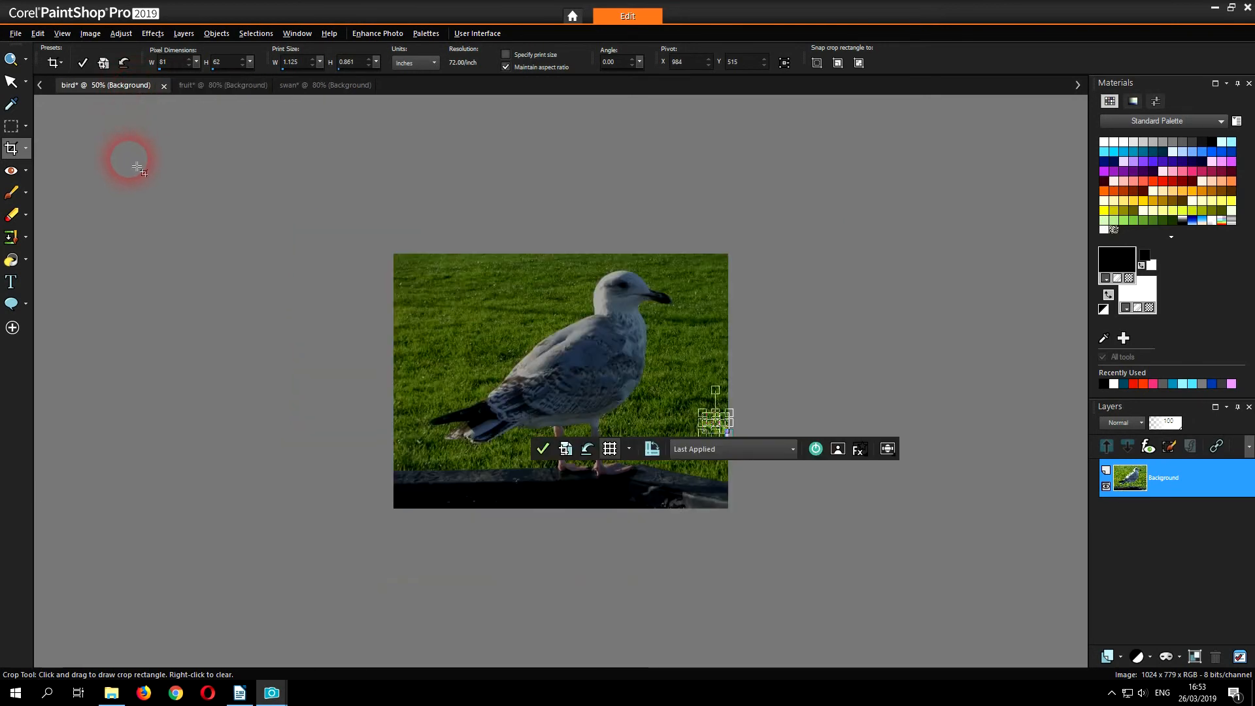